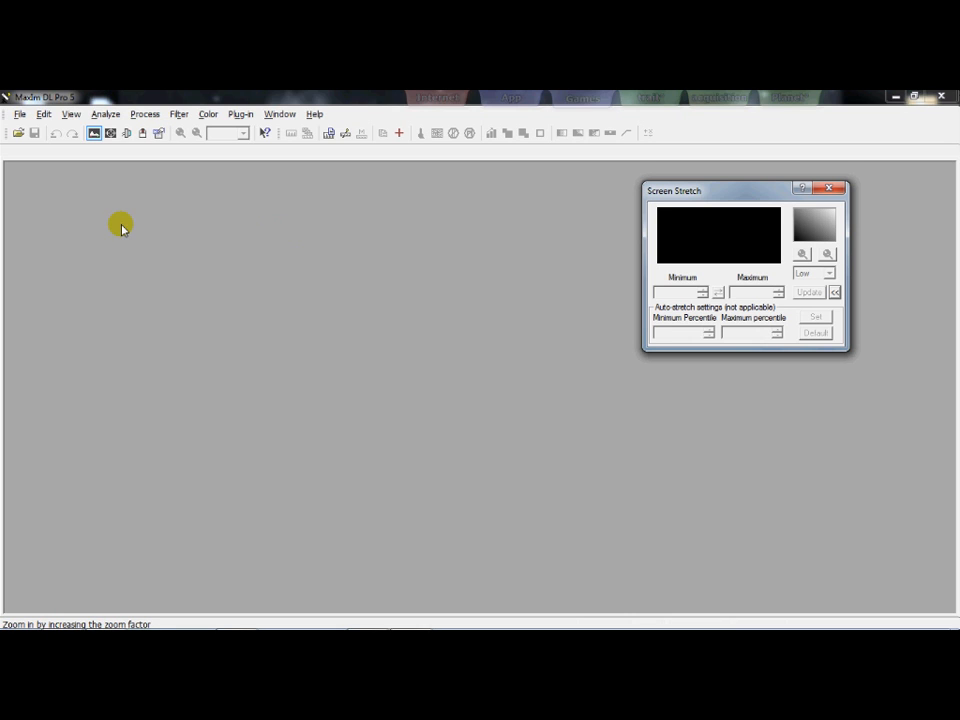
Step: Set up the calibration with a DARK group containing the dark frame M1_081dark1800s
{"action": "mouse_move", "coordinate": [58, 622]}
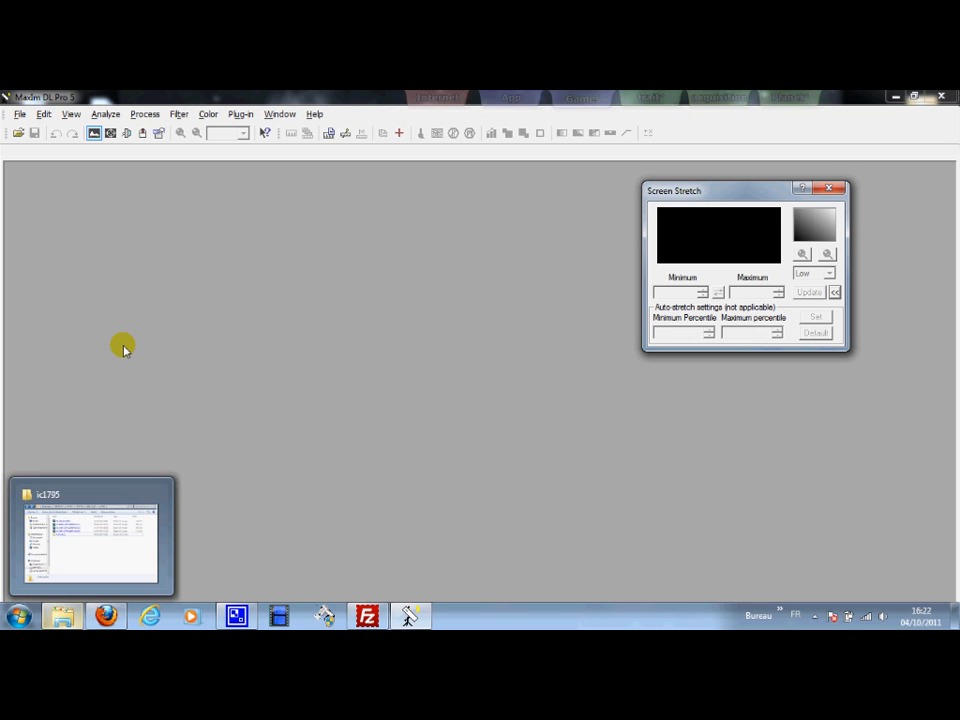
{"action": "left_click", "coordinate": [146, 115]}
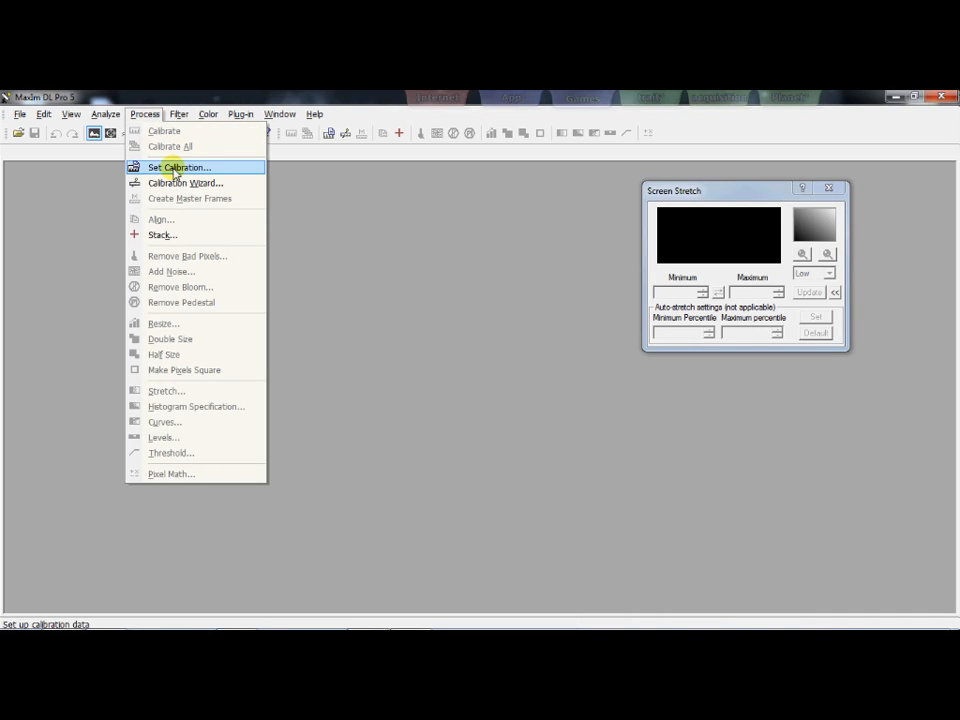
{"action": "left_click", "coordinate": [174, 171]}
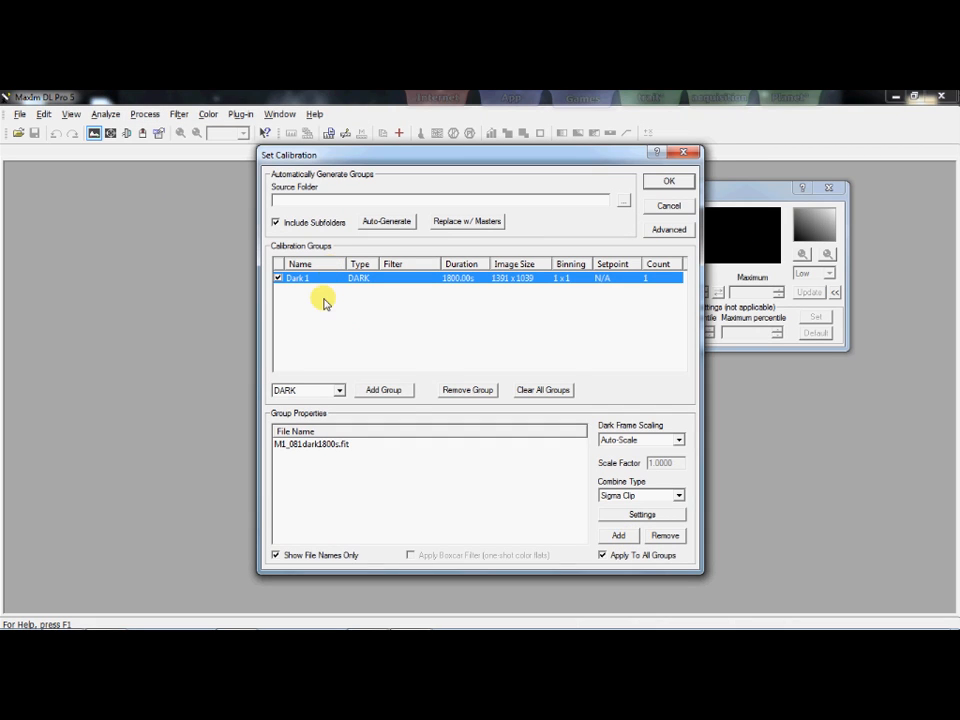
{"action": "left_click", "coordinate": [339, 391]}
{"action": "left_click", "coordinate": [317, 410]}
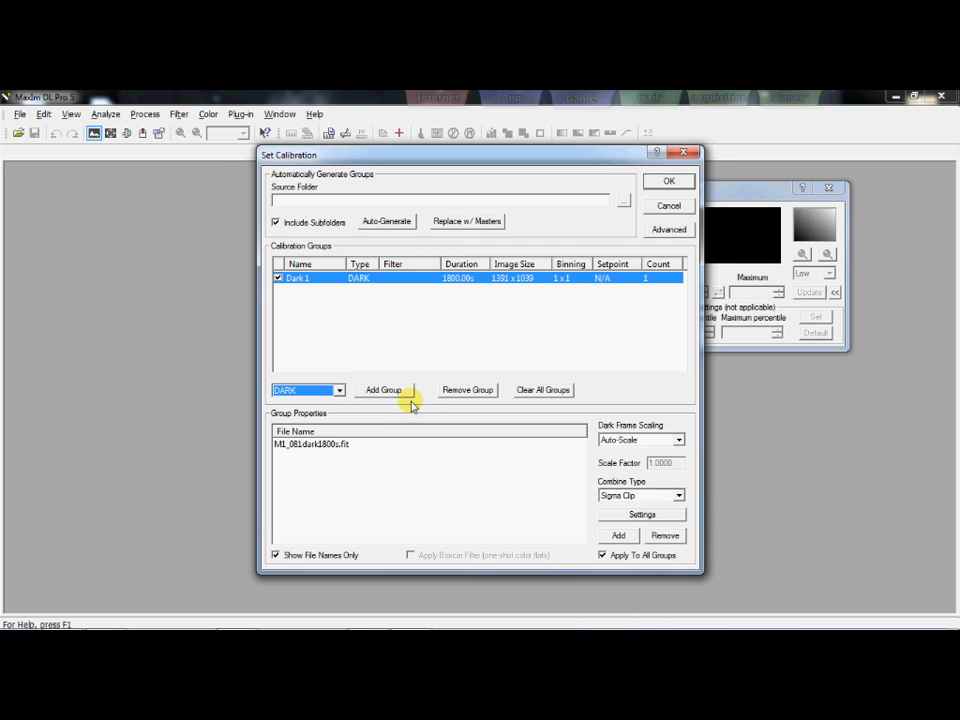
{"action": "left_click", "coordinate": [618, 536]}
{"action": "left_click", "coordinate": [404, 340]}
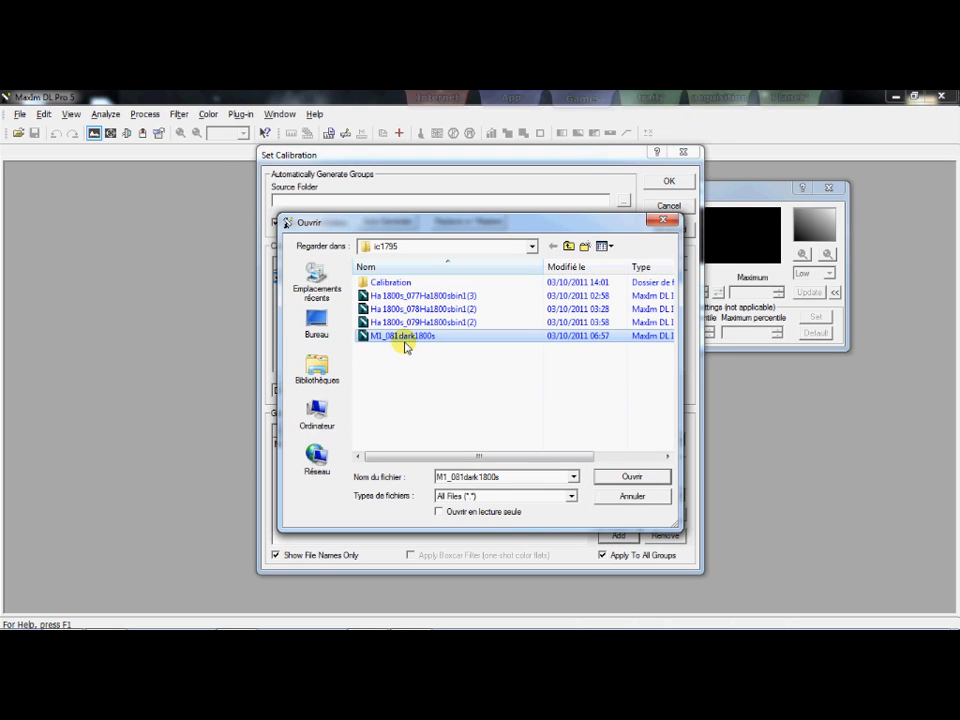
{"action": "left_click", "coordinate": [650, 476]}
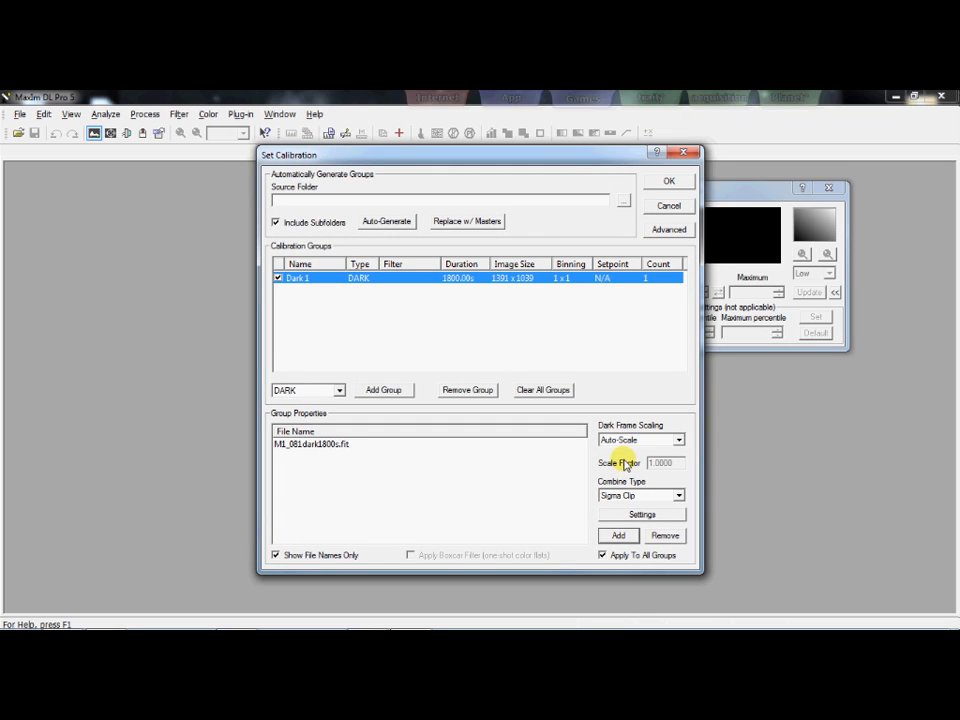
{"action": "left_click", "coordinate": [669, 183]}
Step: Batch convert the three Ha 1800s images (077, 078 and 079) in ic1795 to FITS with calibration performed
{"action": "left_click", "coordinate": [20, 115]}
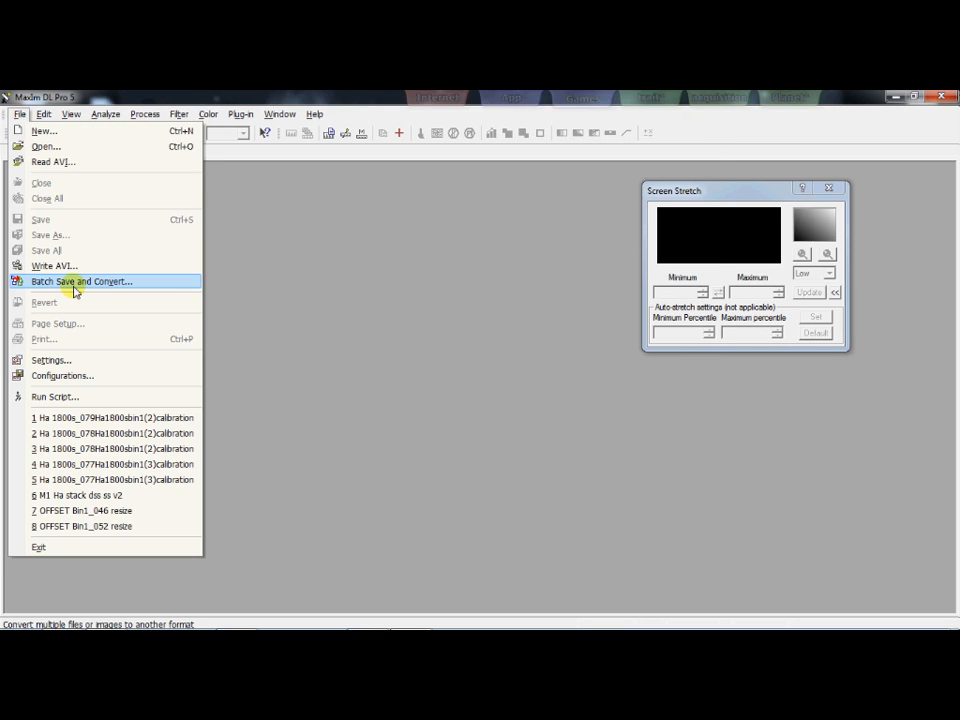
{"action": "left_click", "coordinate": [75, 284]}
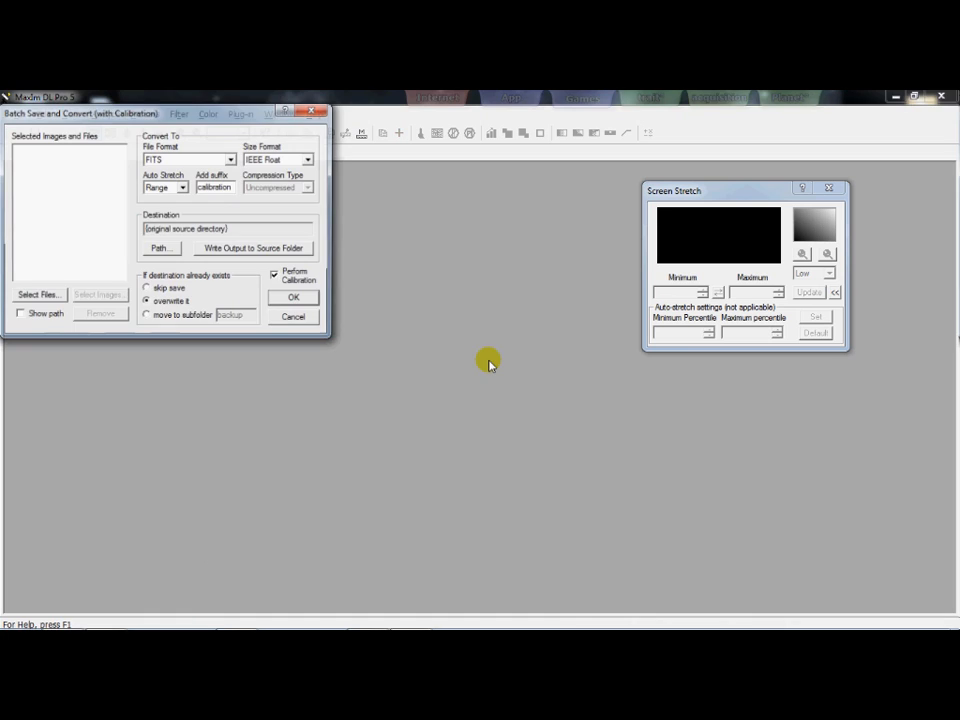
{"action": "left_click", "coordinate": [36, 296]}
{"action": "left_click", "coordinate": [140, 173]}
{"action": "left_click", "coordinate": [145, 200], "text": "shift"}
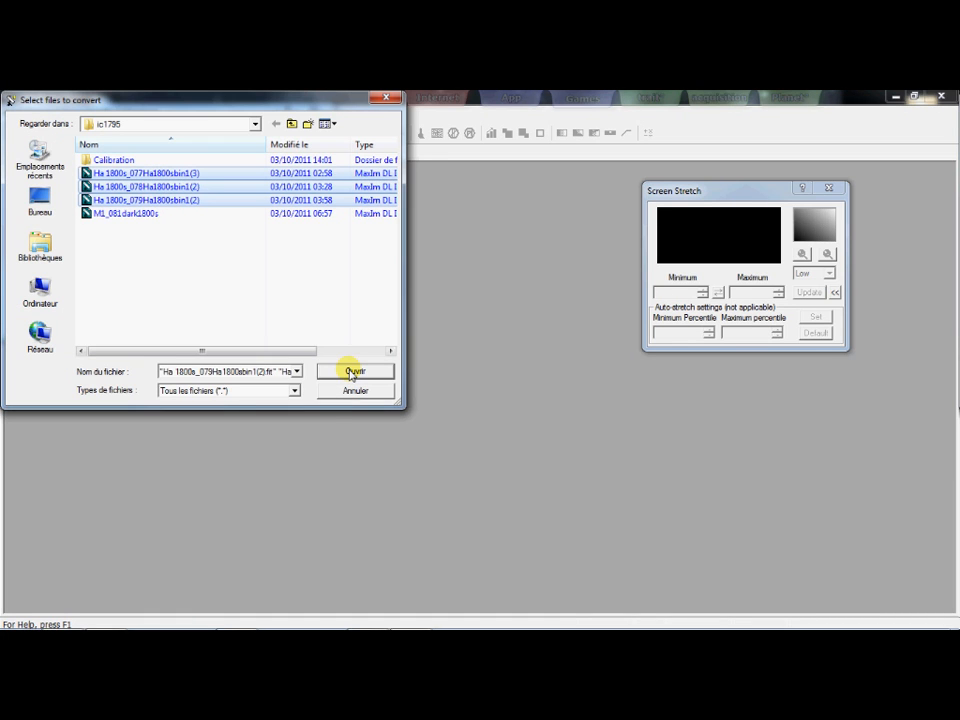
{"action": "left_click", "coordinate": [354, 371]}
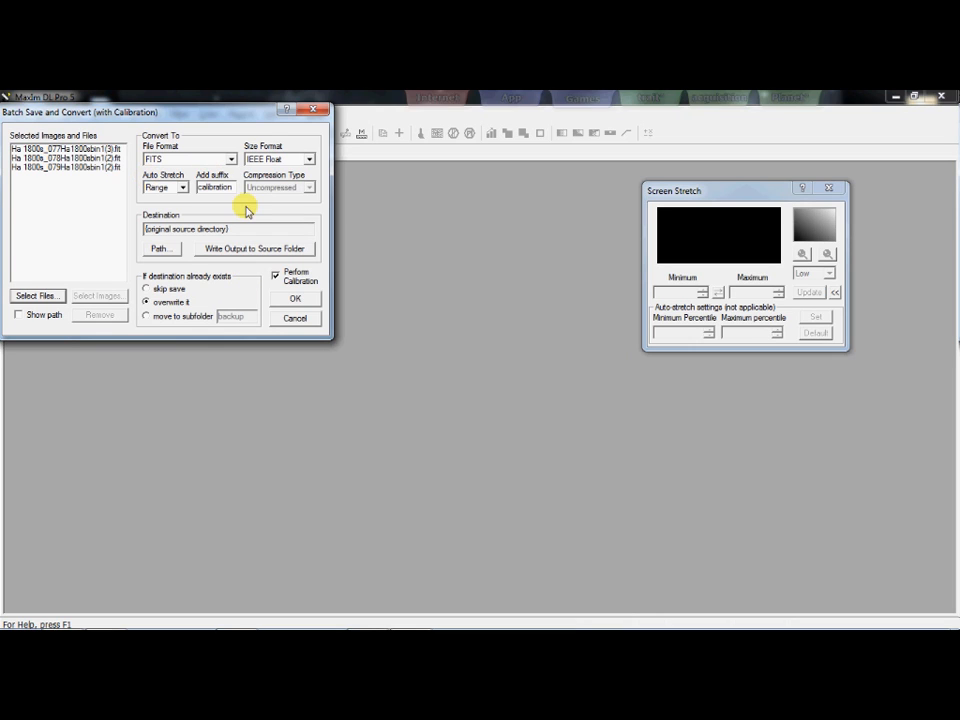
{"action": "left_click", "coordinate": [275, 276]}
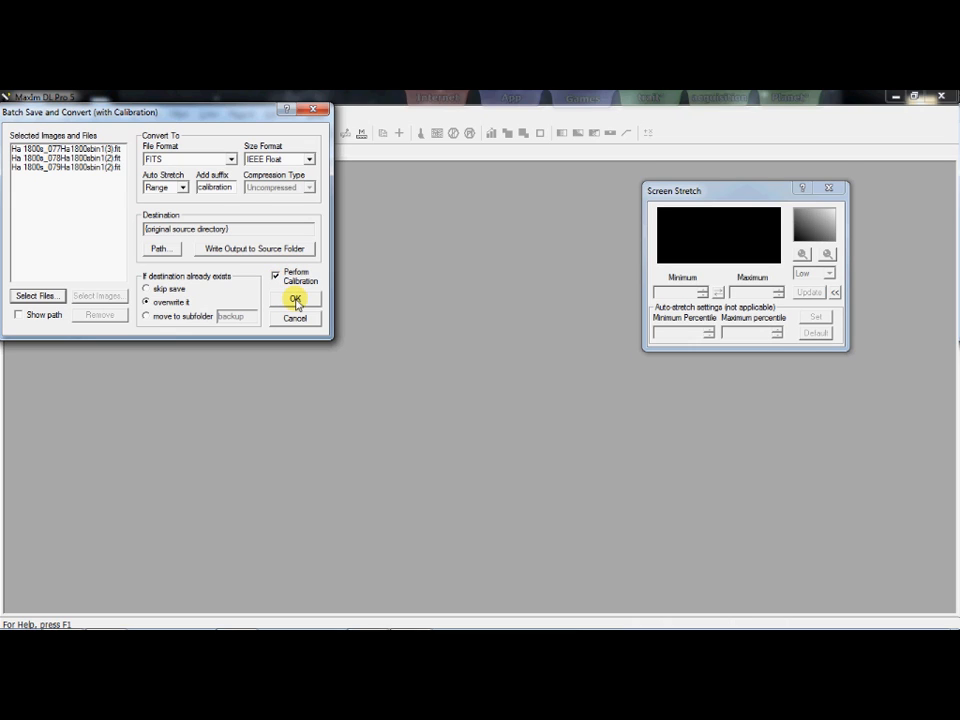
{"action": "left_click", "coordinate": [296, 302]}
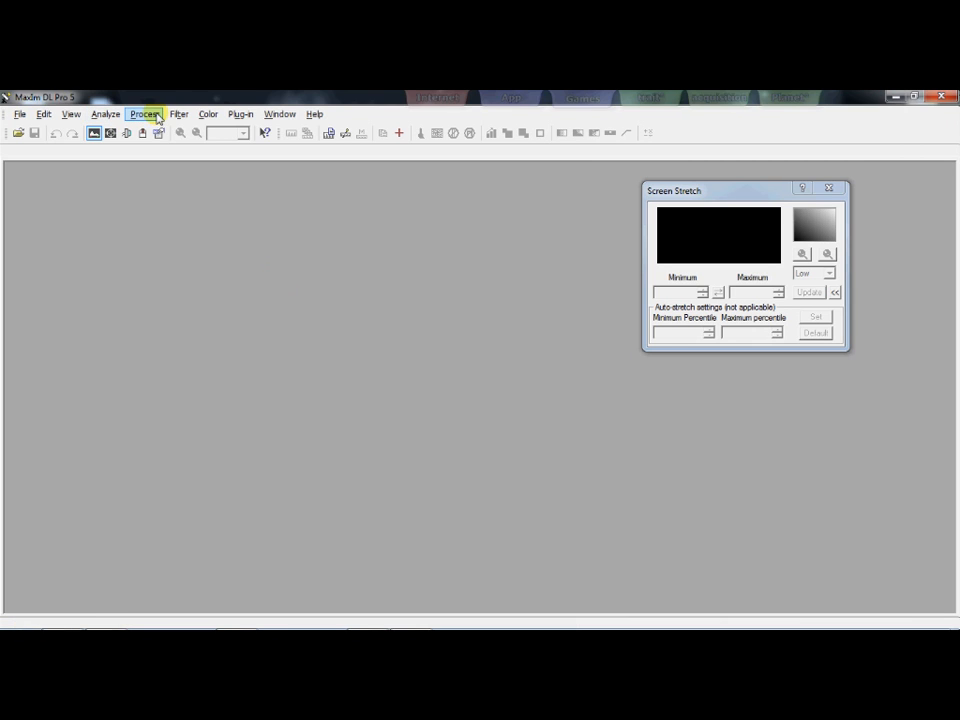
Step: Open Ha 1800s_079Ha1800sbin1(2)calibration from the ic1795 folder and lower its screen stretch maximum to about 3755
{"action": "left_click", "coordinate": [63, 616]}
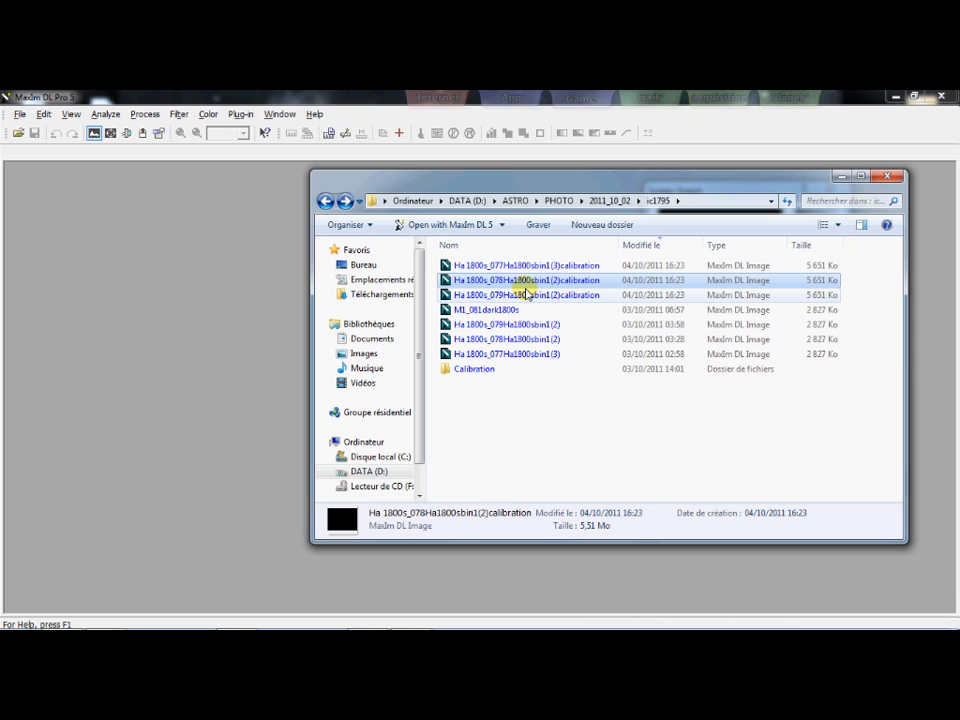
{"action": "double_click", "coordinate": [527, 295]}
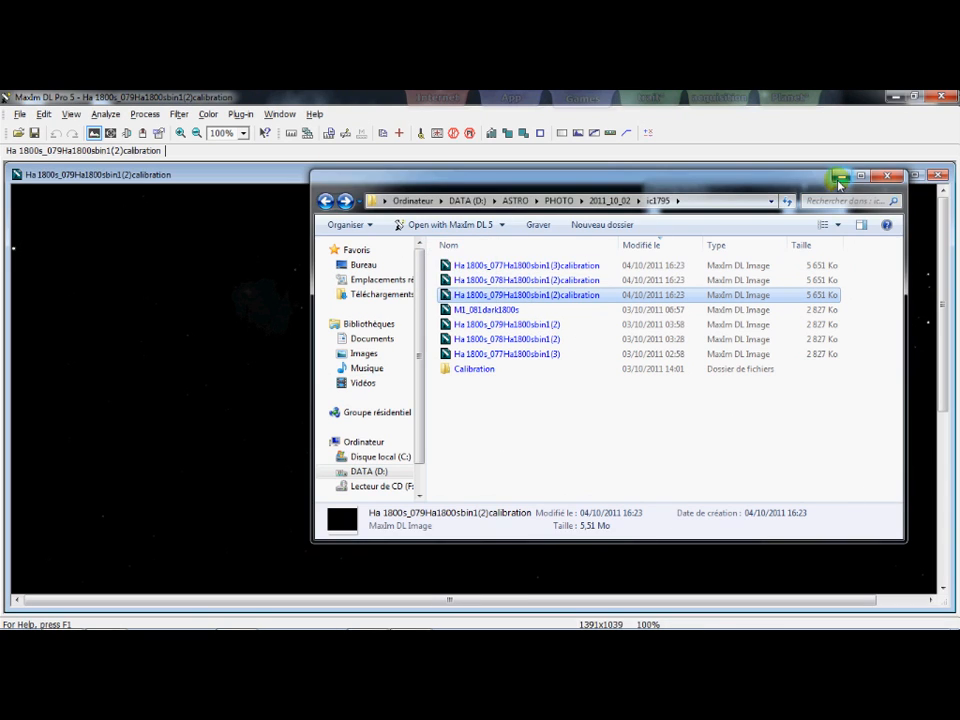
{"action": "left_click", "coordinate": [840, 177]}
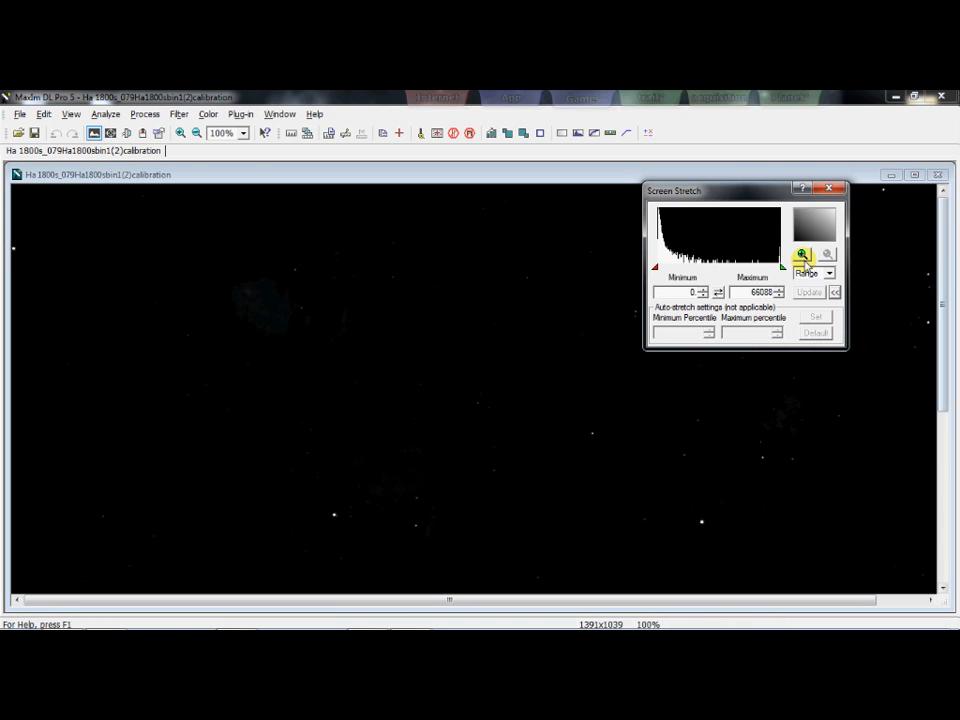
{"action": "mouse_move", "coordinate": [783, 267]}
{"action": "left_mouse_down"}
{"action": "mouse_move", "coordinate": [673, 270]}
{"action": "mouse_move", "coordinate": [667, 284]}
{"action": "left_mouse_up"}
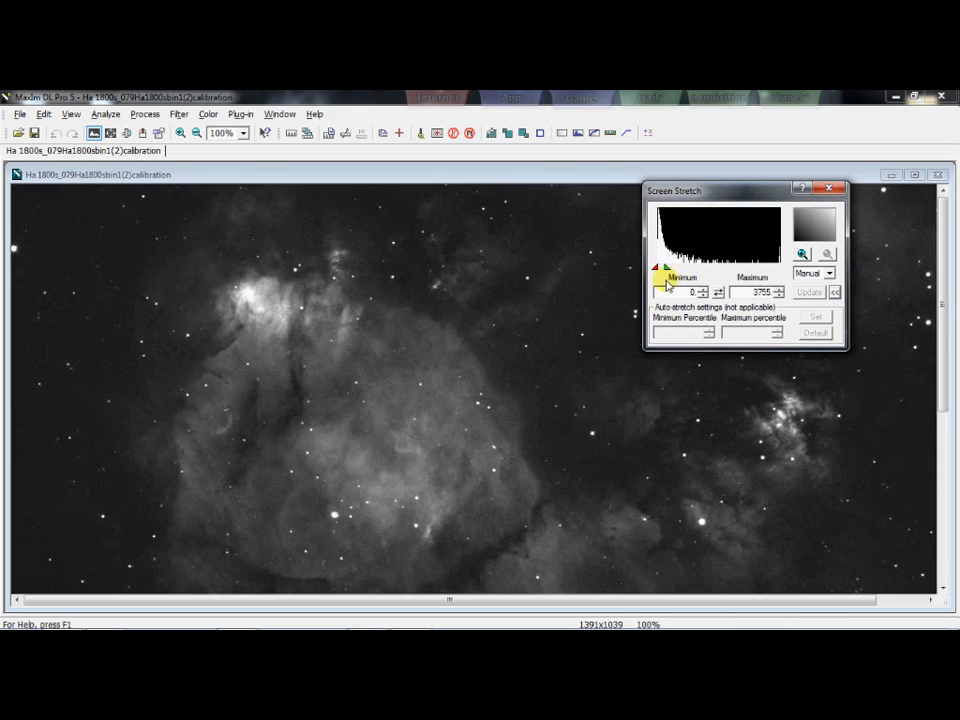
Step: Examine the calibrated nebula image at several magnifications for remaining hot and dead pixels
{"action": "scroll", "coordinate": [423, 408], "scroll_direction": "up", "scroll_amount": 5}
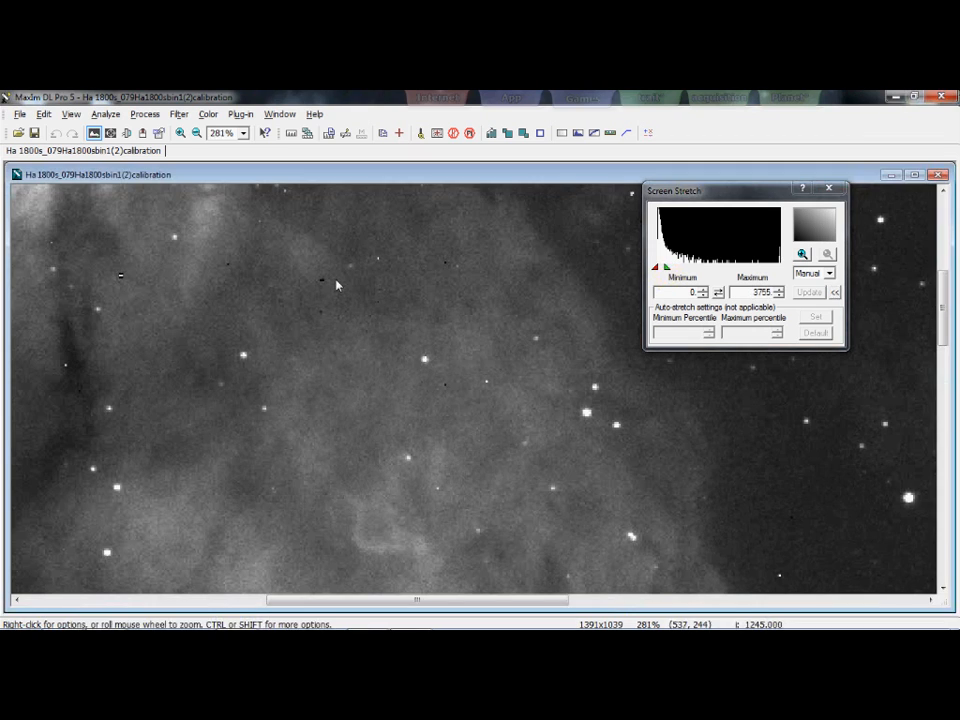
{"action": "scroll", "coordinate": [337, 286], "scroll_direction": "up", "scroll_amount": 2}
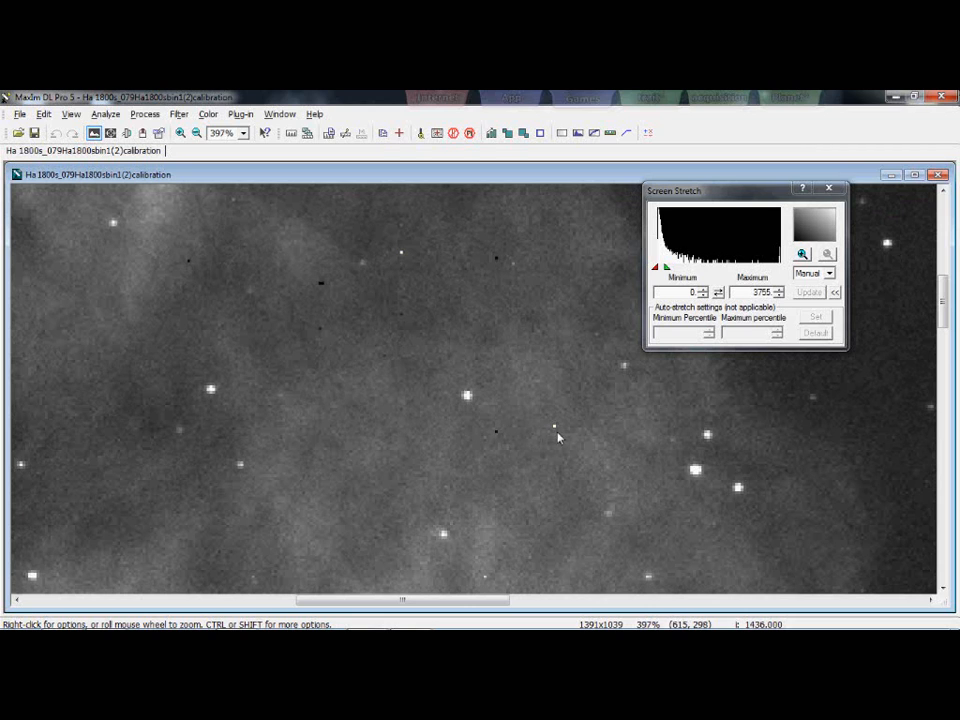
{"action": "scroll", "coordinate": [558, 437], "scroll_direction": "down", "scroll_amount": 4}
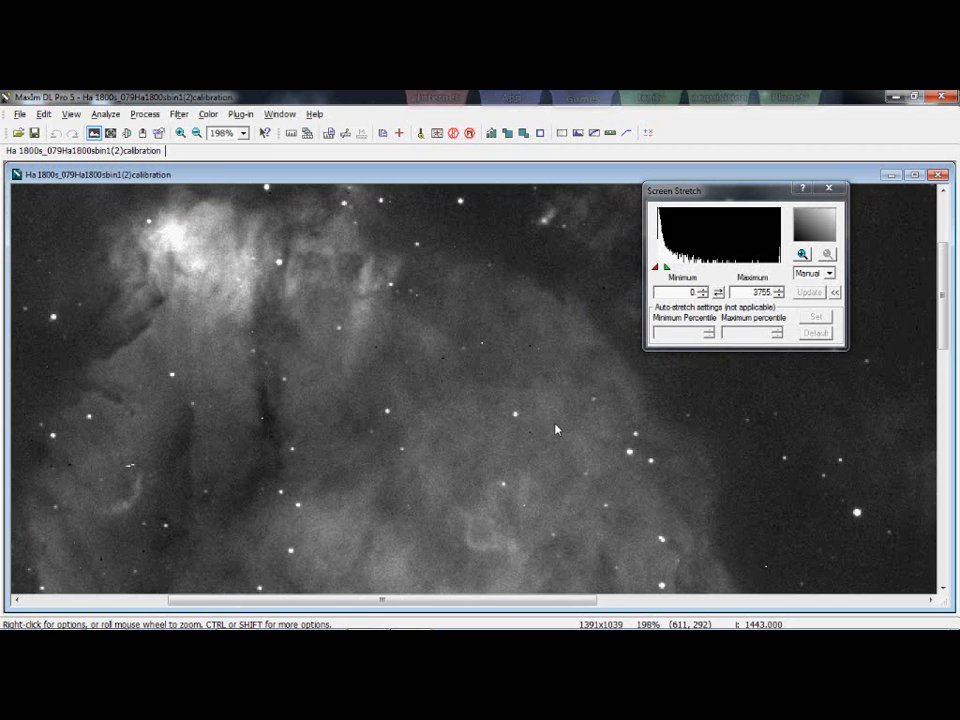
{"action": "scroll", "coordinate": [556, 430], "scroll_direction": "up", "scroll_amount": 1}
{"action": "scroll", "coordinate": [510, 403], "scroll_direction": "up", "scroll_amount": 5}
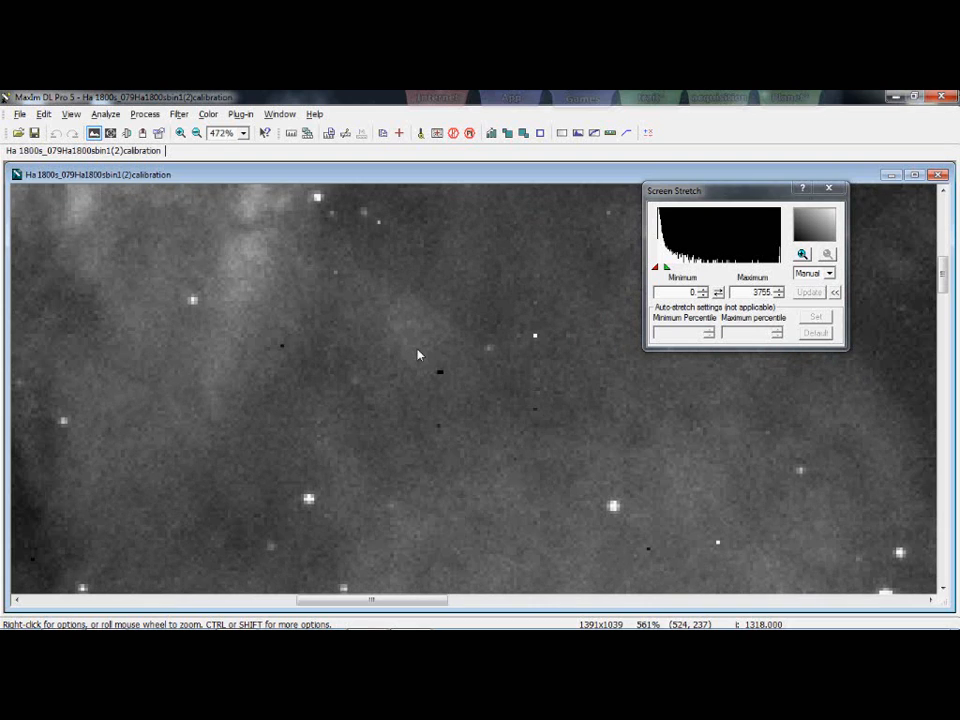
{"action": "scroll", "coordinate": [484, 416], "scroll_direction": "down", "scroll_amount": 3}
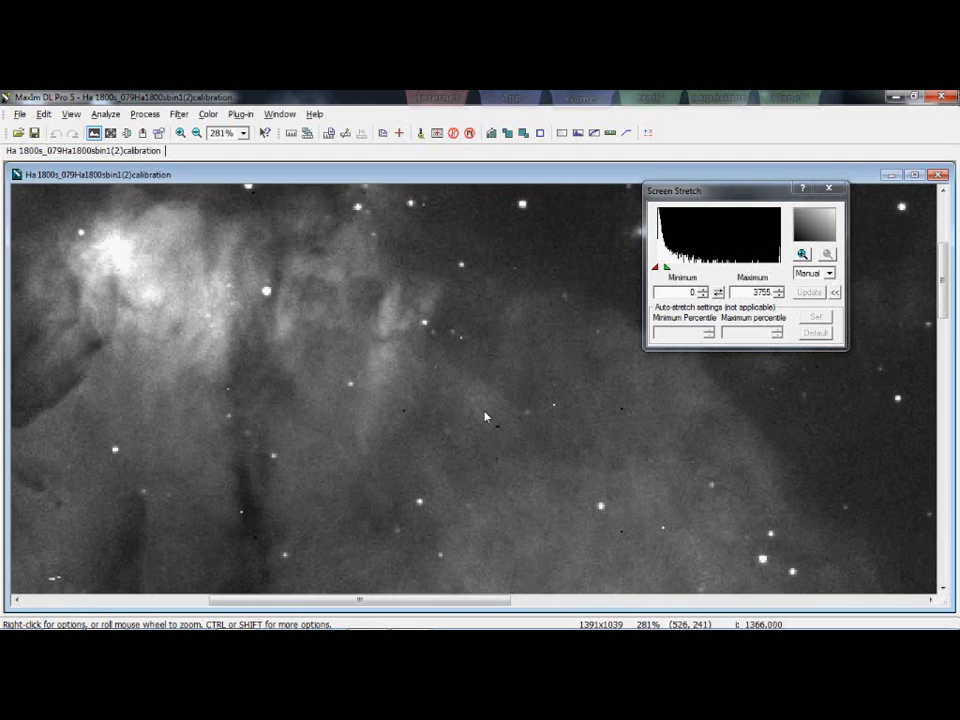
{"action": "scroll", "coordinate": [486, 417], "scroll_direction": "down", "scroll_amount": 3}
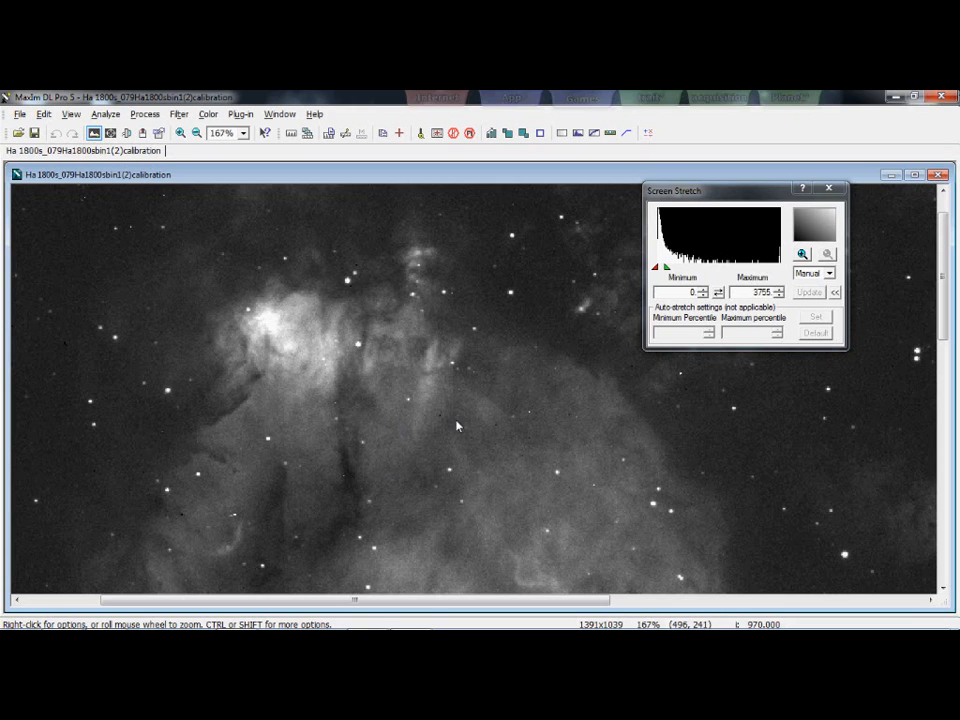
{"action": "scroll", "coordinate": [426, 420], "scroll_direction": "down", "scroll_amount": 1}
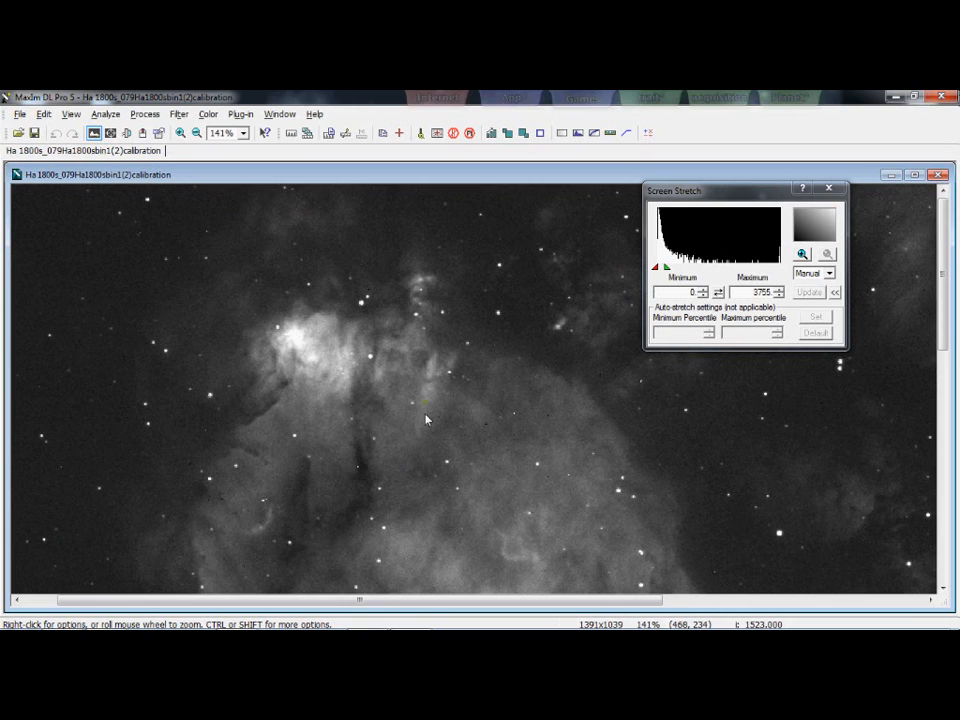
Step: Open the Batch Process window, empty its file queue and clear all operations from the sequence
{"action": "left_click", "coordinate": [72, 114]}
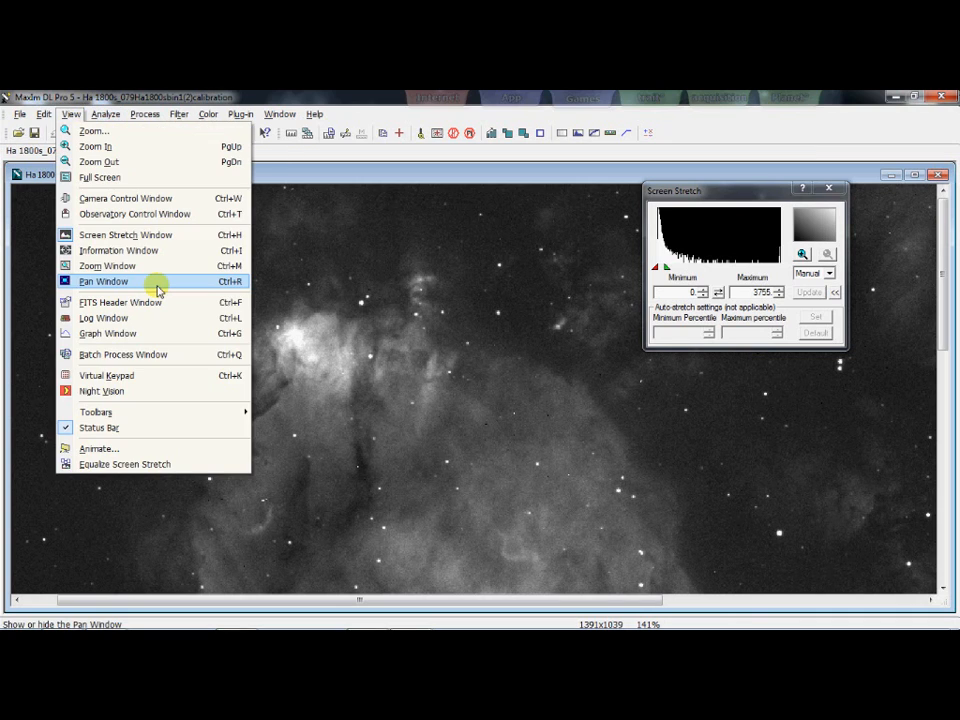
{"action": "left_click", "coordinate": [146, 354]}
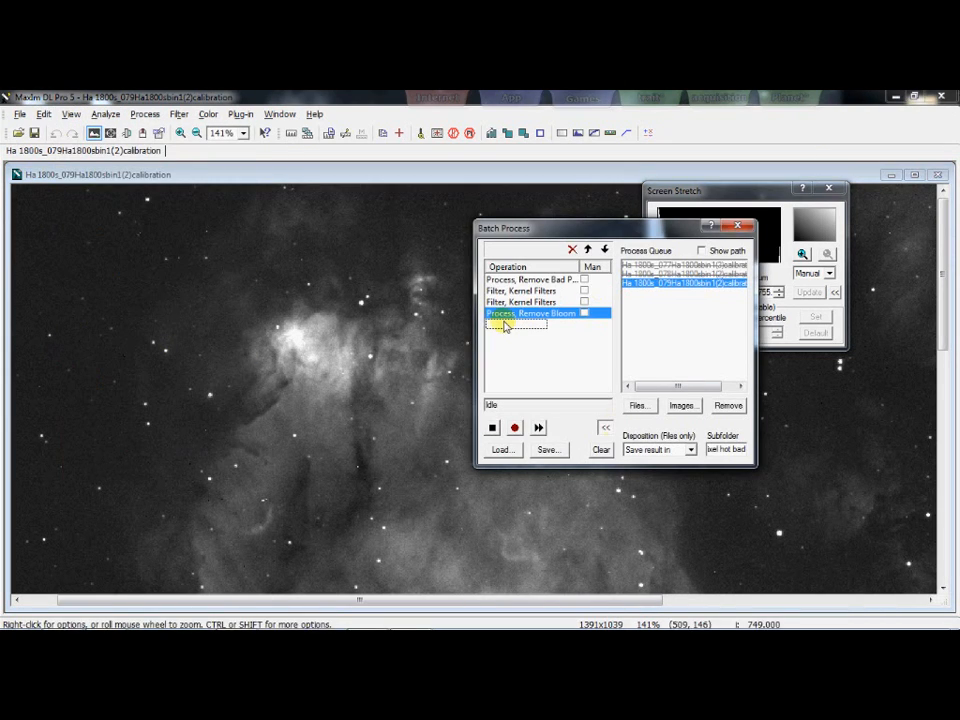
{"action": "left_click", "coordinate": [737, 411]}
{"action": "left_click", "coordinate": [633, 383]}
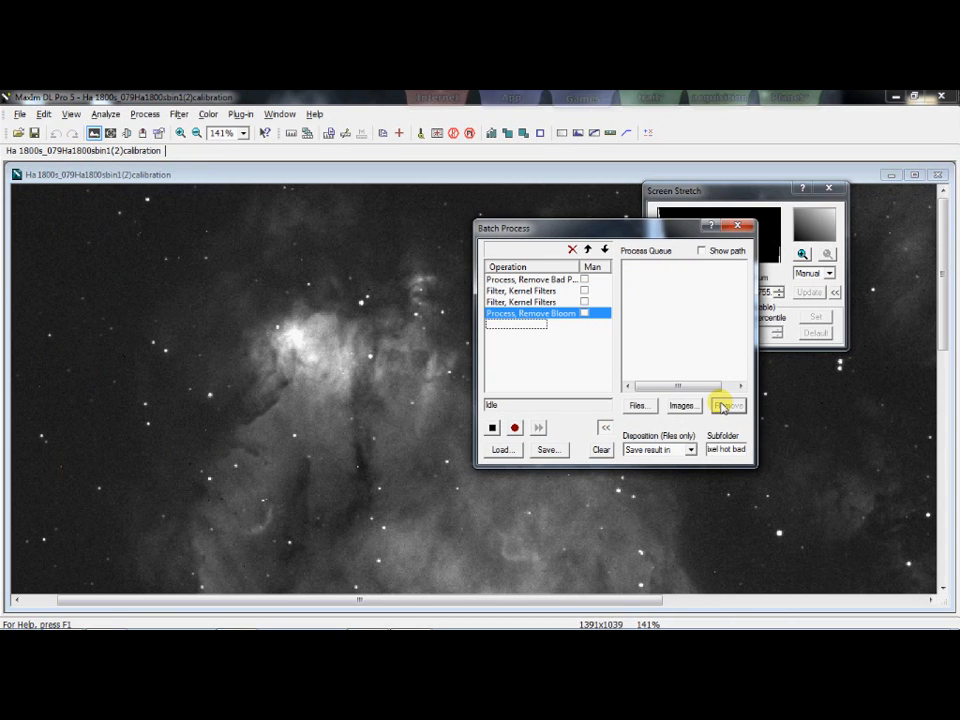
{"action": "left_click", "coordinate": [601, 449]}
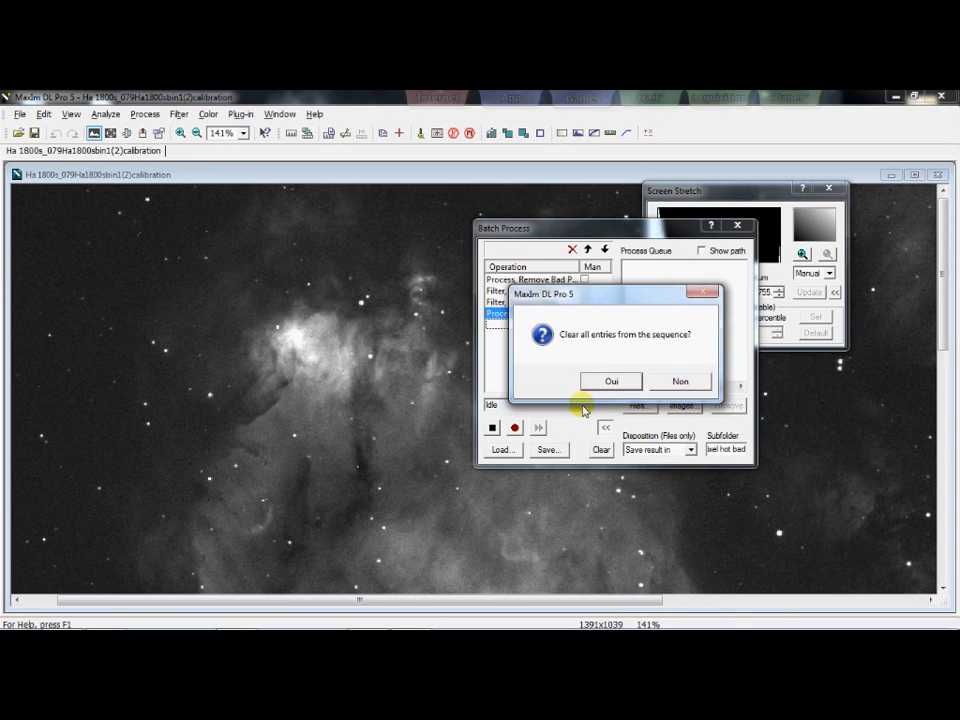
{"action": "left_click", "coordinate": [588, 382]}
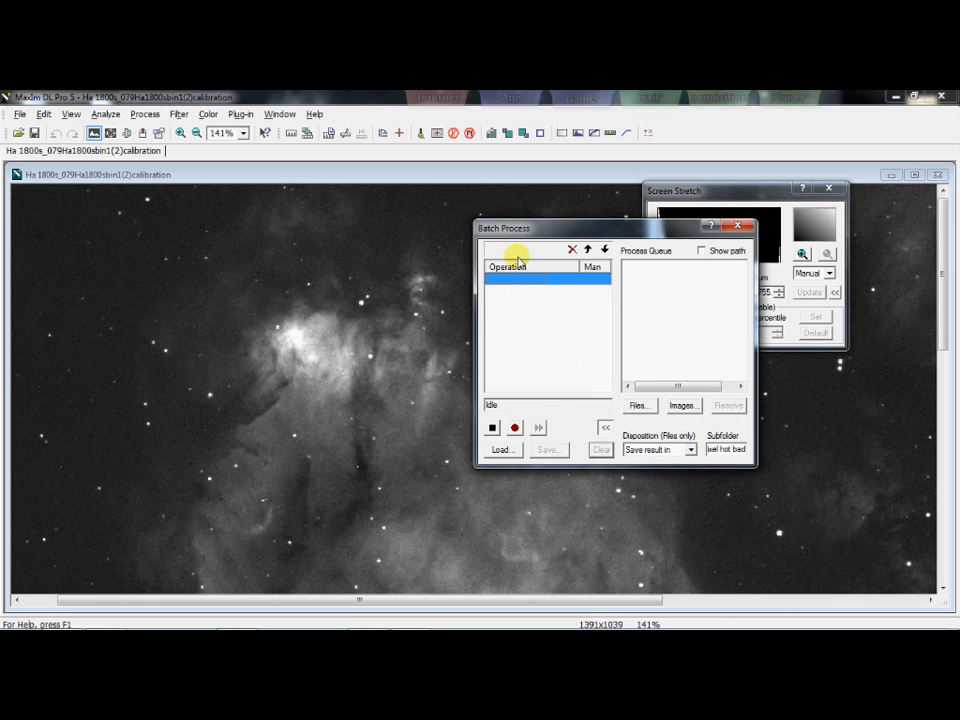
{"action": "left_click", "coordinate": [605, 428]}
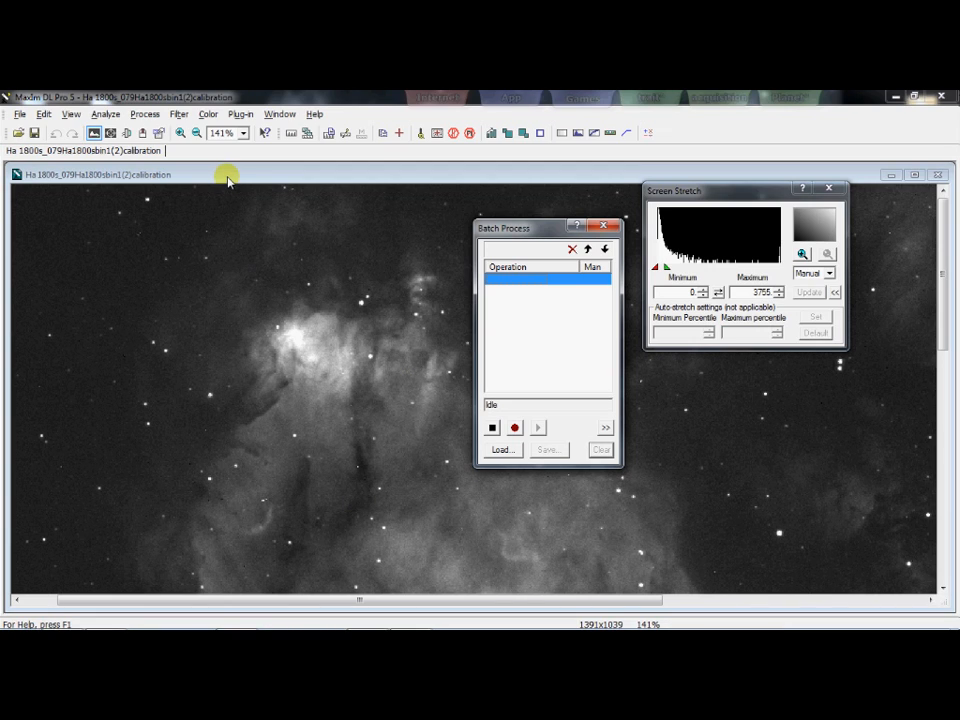
Step: Start recording a batch sequence and auto-generate bad pixel map Map2 anew with dead threshold 0.00 and hot threshold 66088.00
{"action": "left_click", "coordinate": [421, 136]}
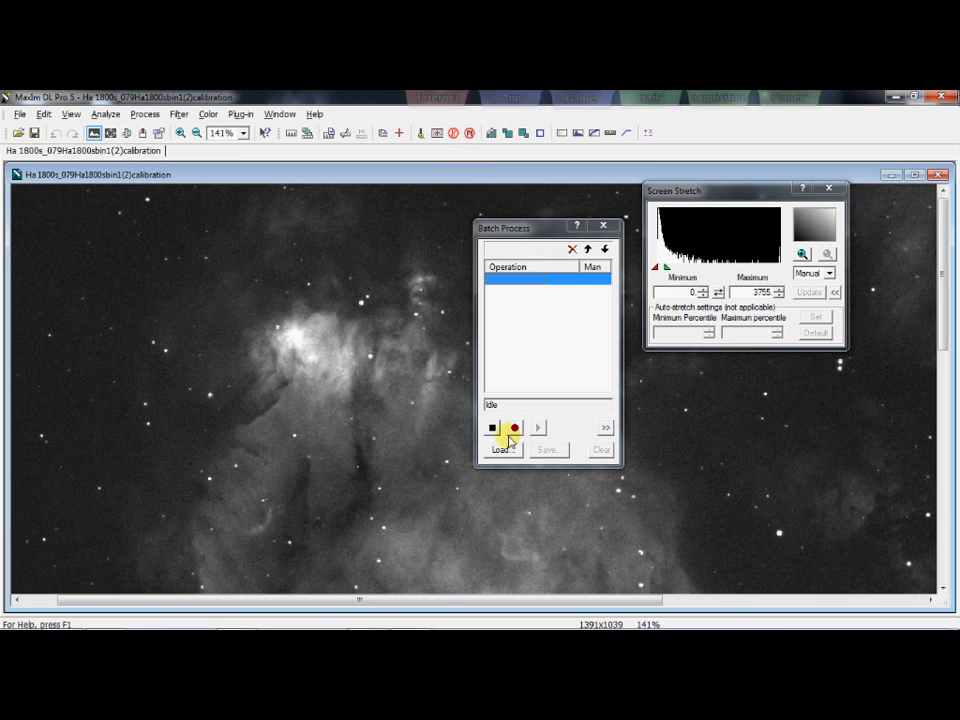
{"action": "left_click", "coordinate": [515, 430]}
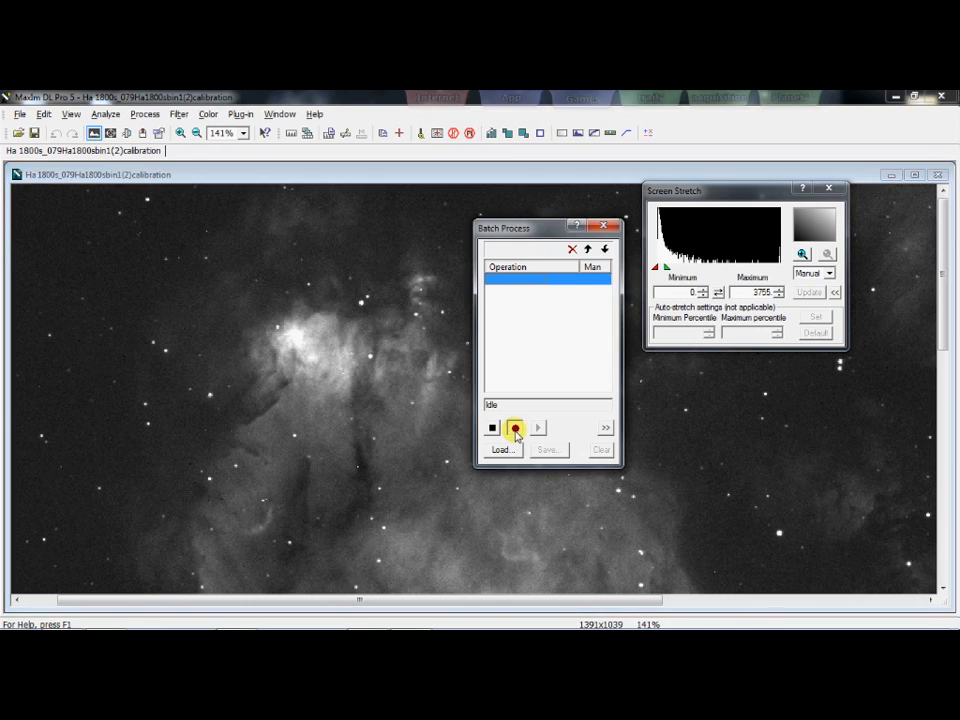
{"action": "left_click", "coordinate": [421, 134]}
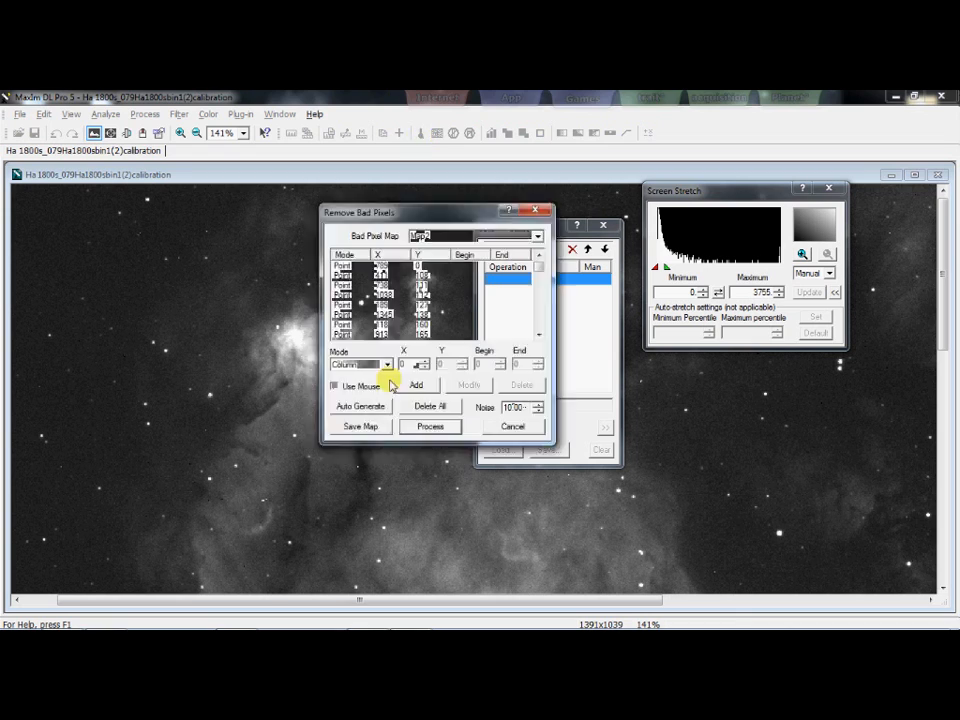
{"action": "left_click", "coordinate": [356, 408]}
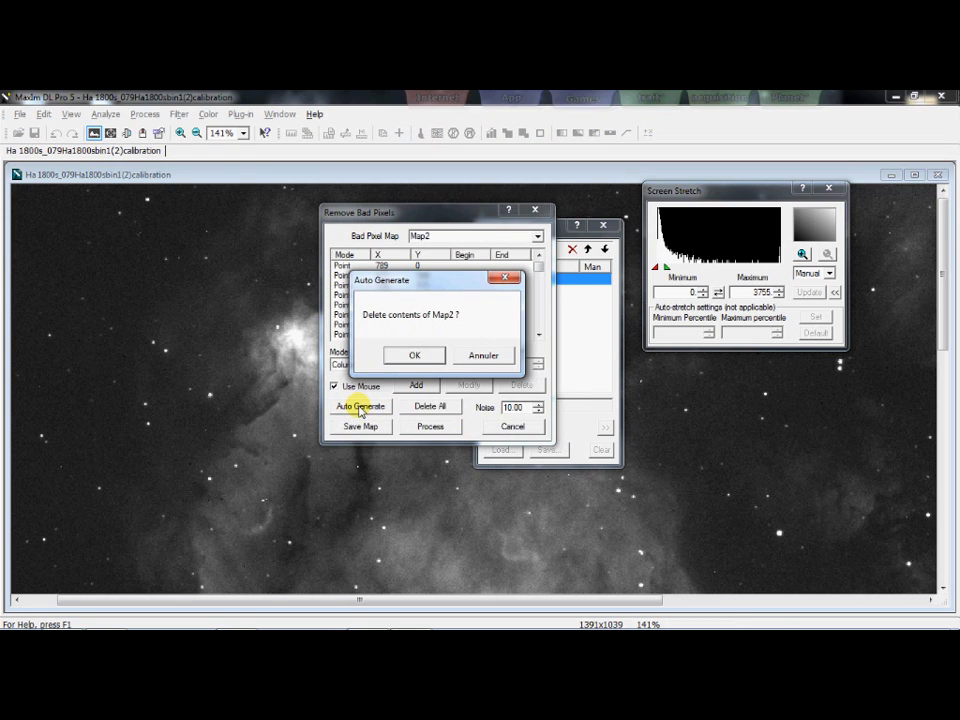
{"action": "left_click", "coordinate": [405, 357]}
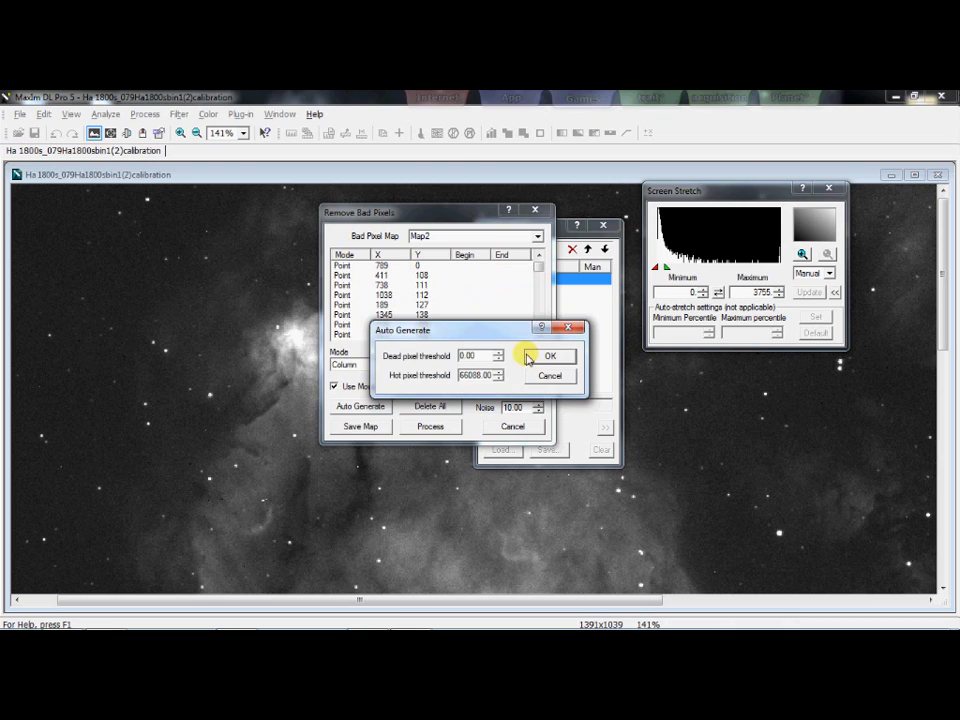
{"action": "left_click", "coordinate": [538, 360]}
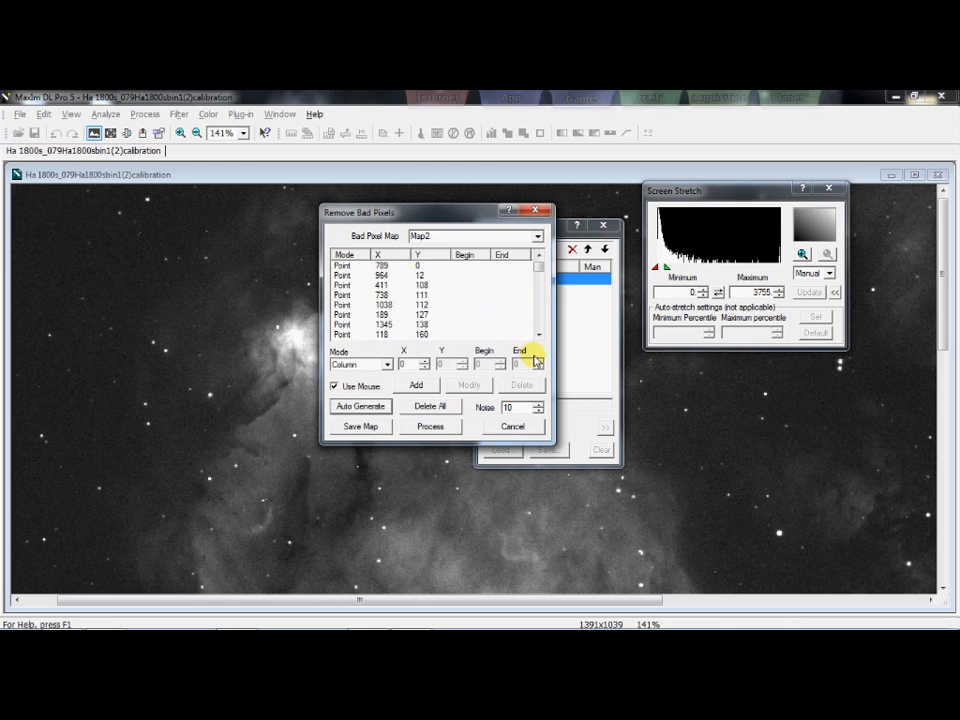
Step: Process the image with bad pixel map Map2 and record a Hot Pixel kernel filter with a 20.00% threshold
{"action": "left_click", "coordinate": [430, 430]}
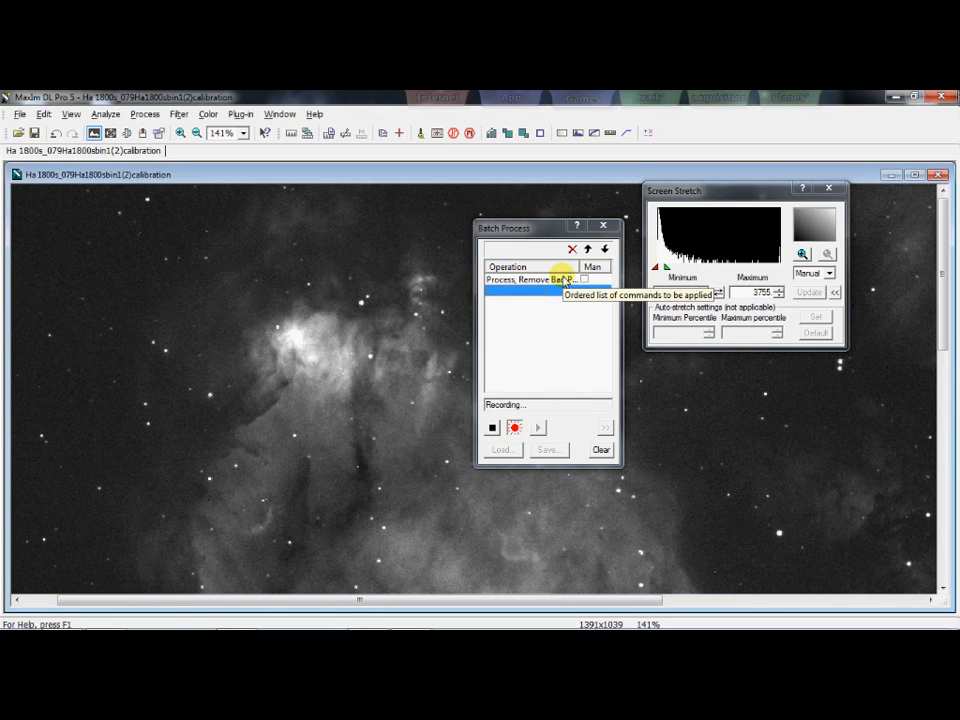
{"action": "left_click", "coordinate": [176, 115]}
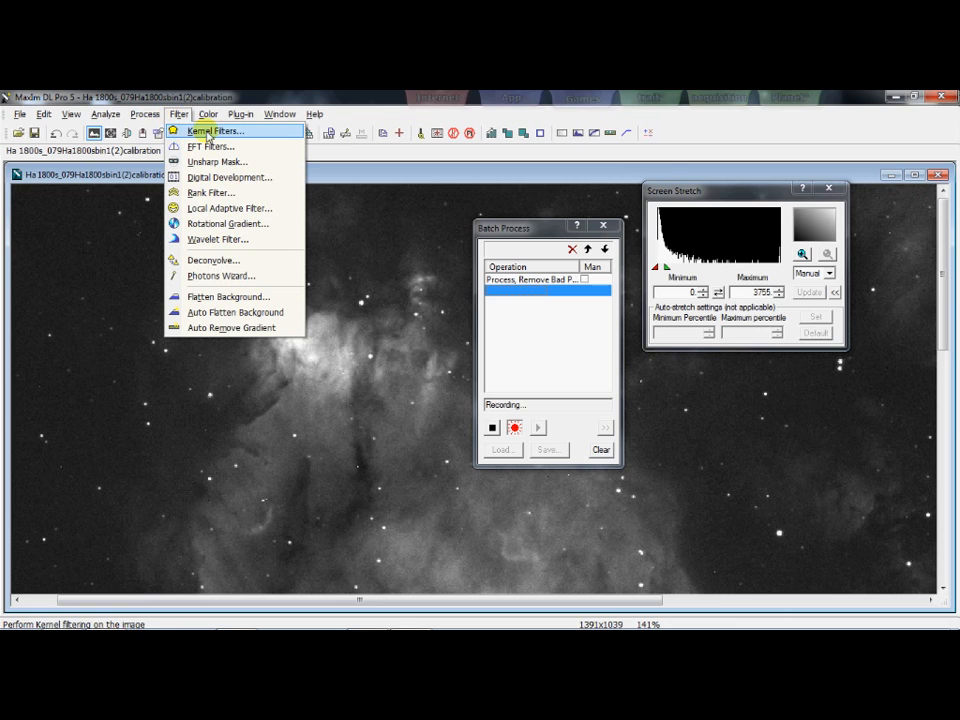
{"action": "left_click", "coordinate": [207, 134]}
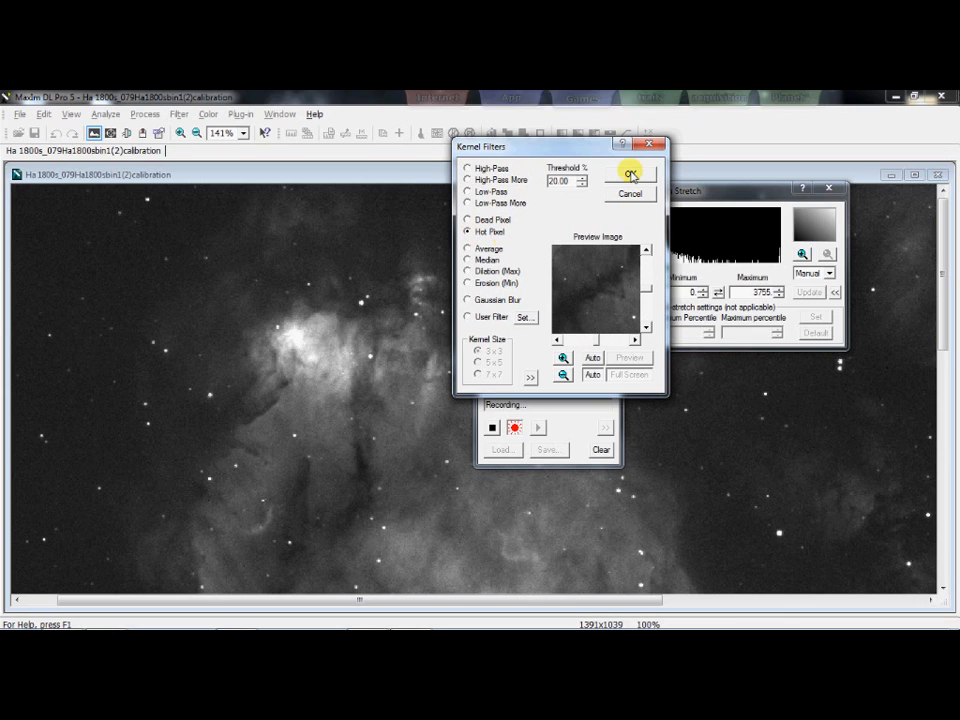
{"action": "double_click", "coordinate": [570, 183]}
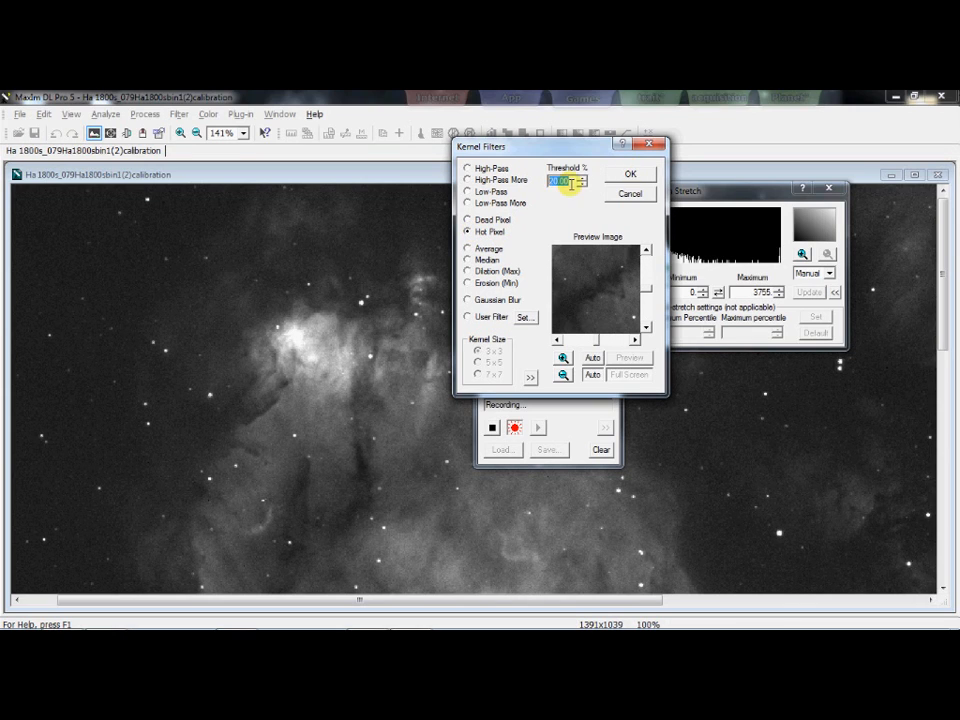
{"action": "left_click", "coordinate": [632, 178]}
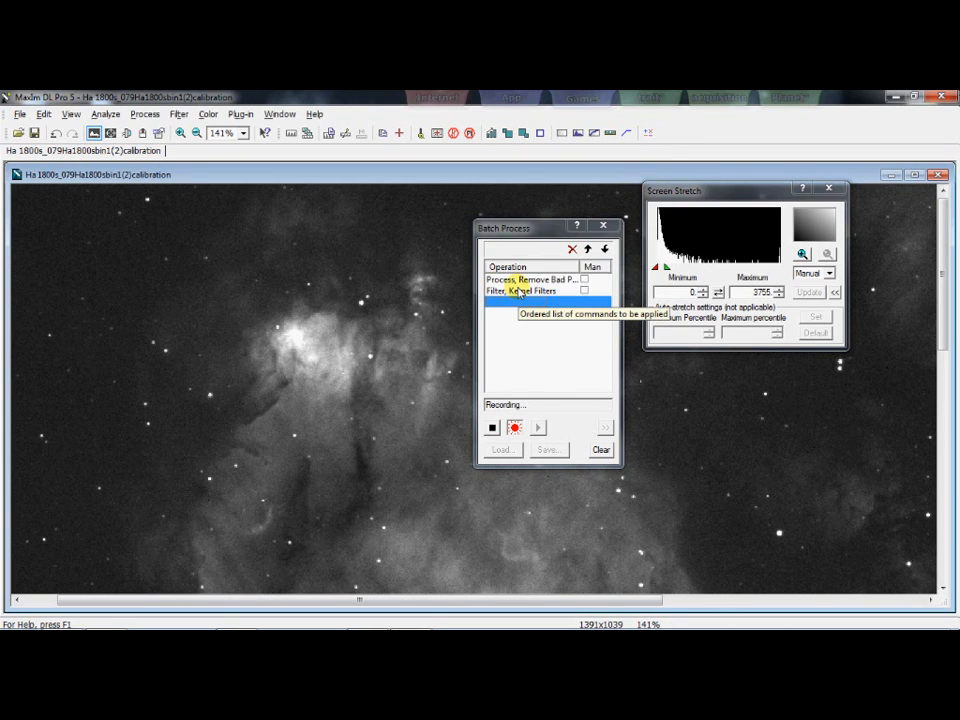
Step: Apply a Dead Pixel kernel filter to the image as the next recorded batch operation
{"action": "left_click", "coordinate": [179, 114]}
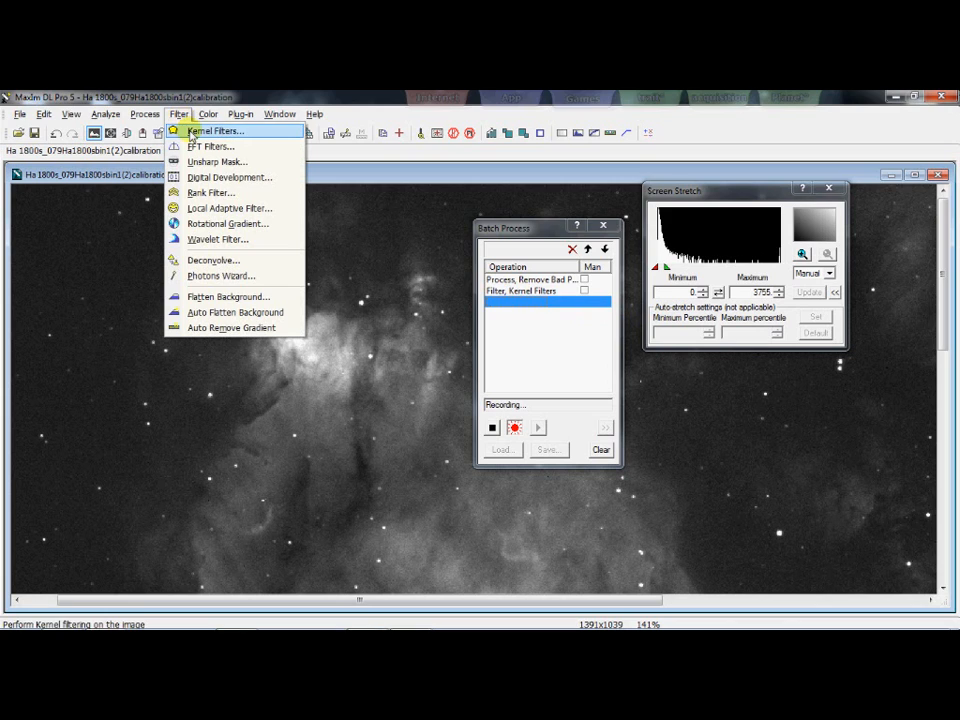
{"action": "left_click", "coordinate": [191, 135]}
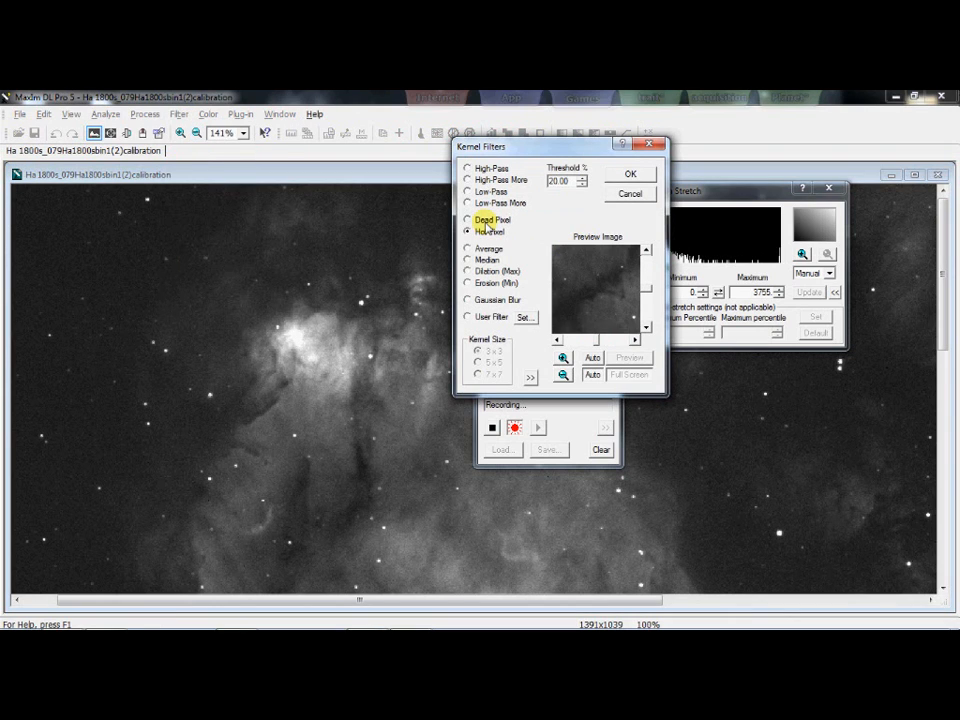
{"action": "left_click", "coordinate": [485, 220]}
{"action": "left_click", "coordinate": [628, 174]}
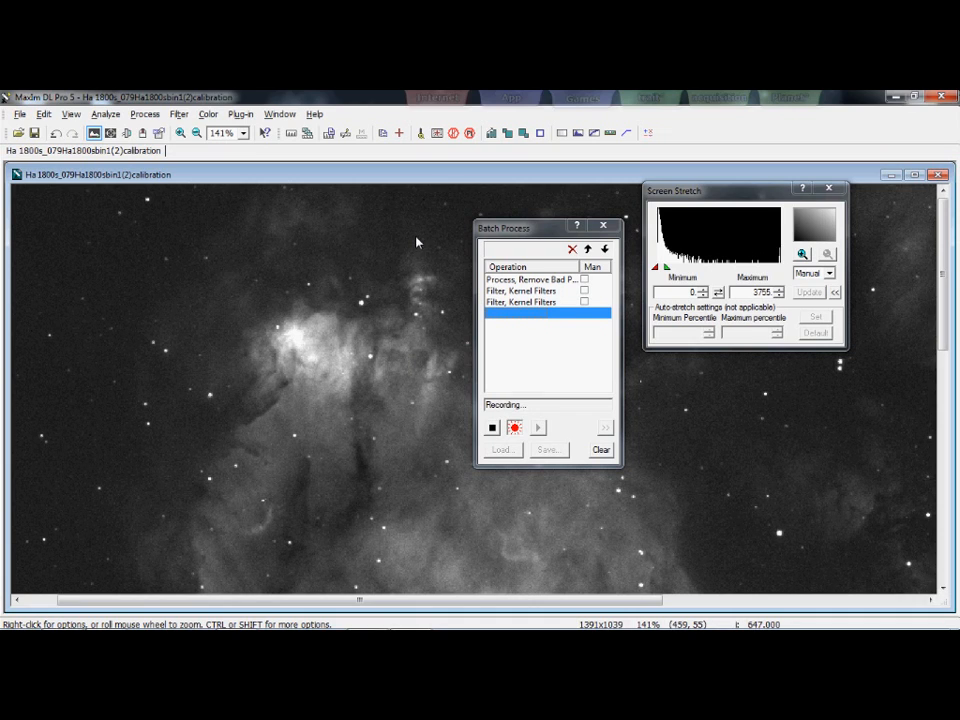
{"action": "left_click", "coordinate": [453, 133]}
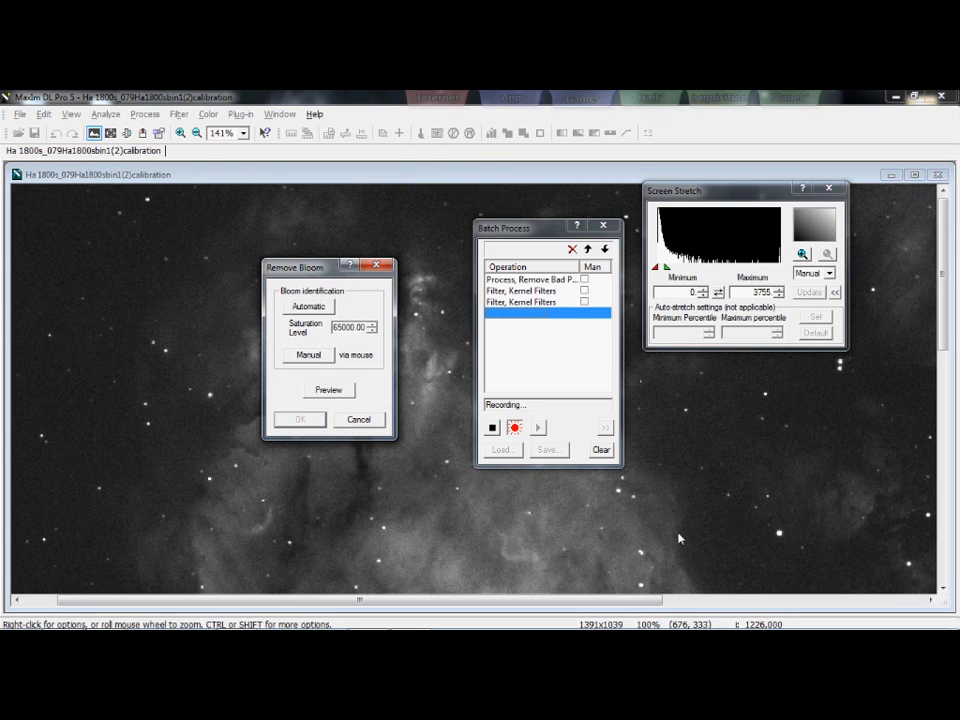
{"action": "left_click", "coordinate": [360, 419]}
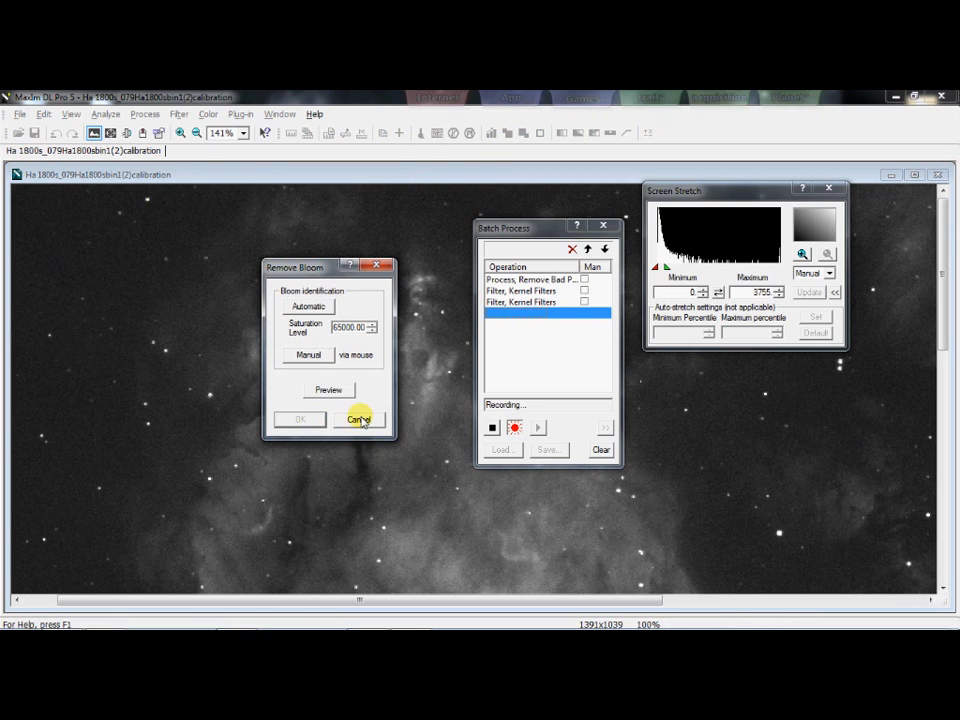
{"action": "left_click", "coordinate": [361, 420]}
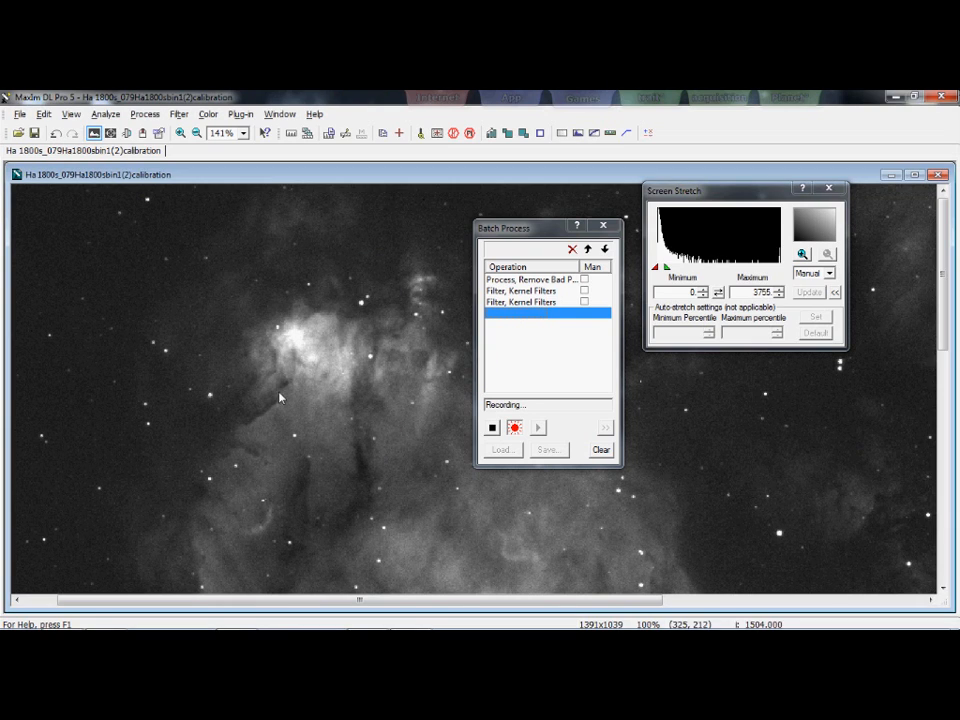
Step: Stop the batch recording and save the command sequence as "ha sequence" in the ic1795 folder
{"action": "left_click", "coordinate": [498, 315]}
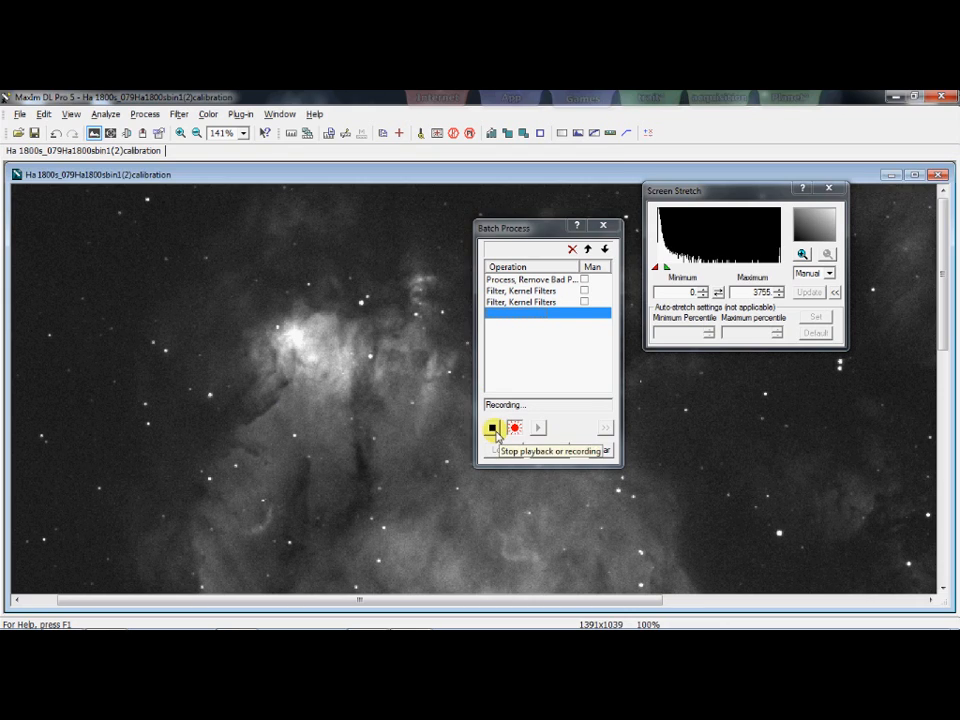
{"action": "left_click", "coordinate": [493, 429]}
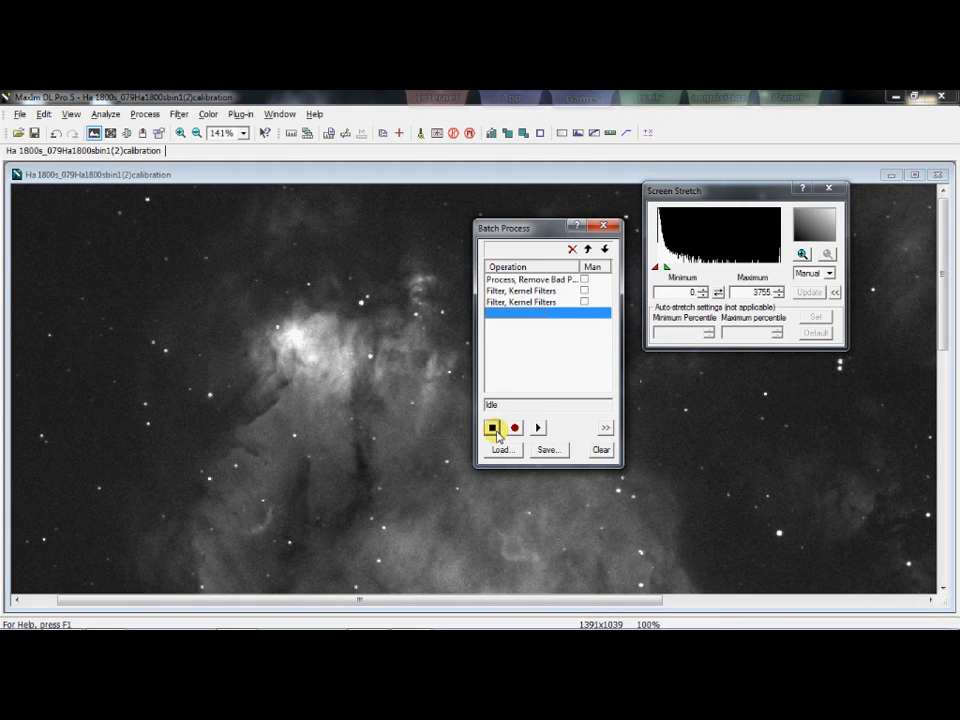
{"action": "left_click", "coordinate": [538, 452]}
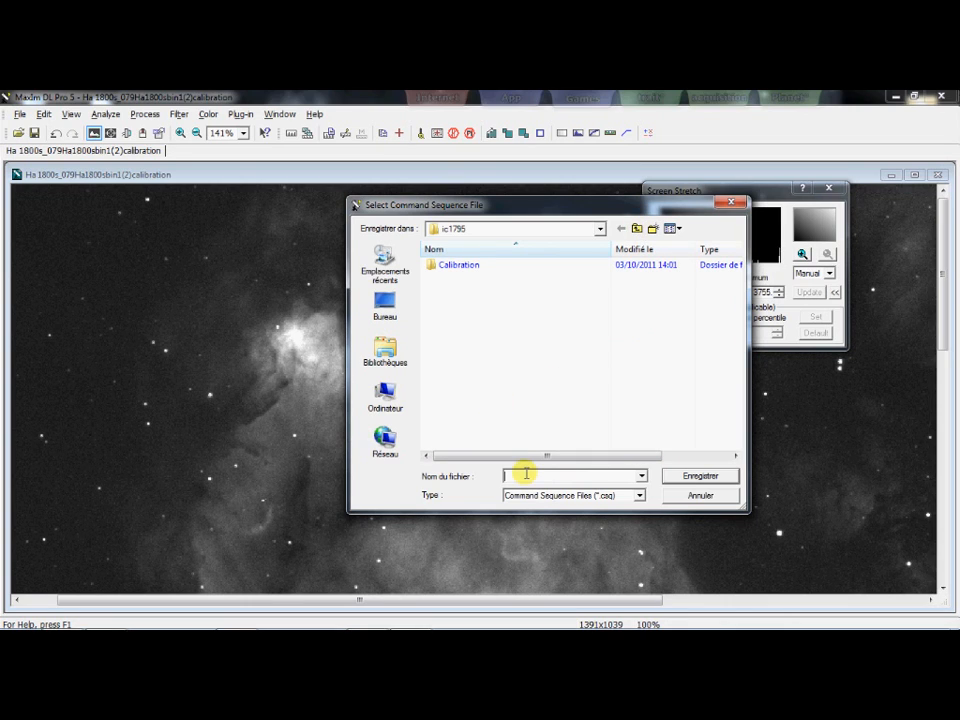
{"action": "type", "text": "ha"}
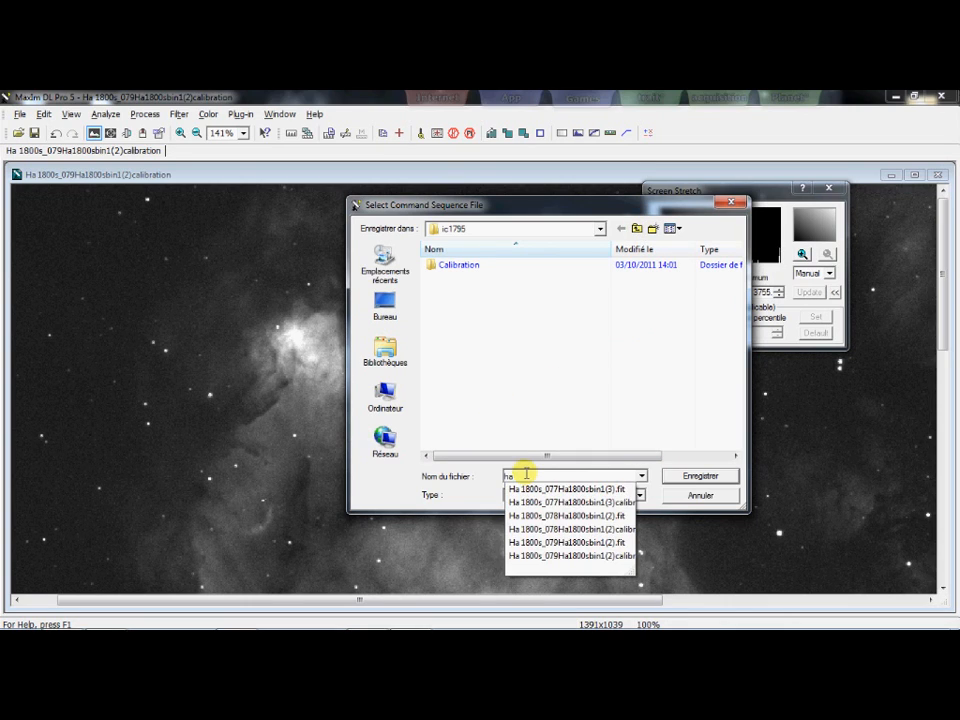
{"action": "type", "text": " sequence"}
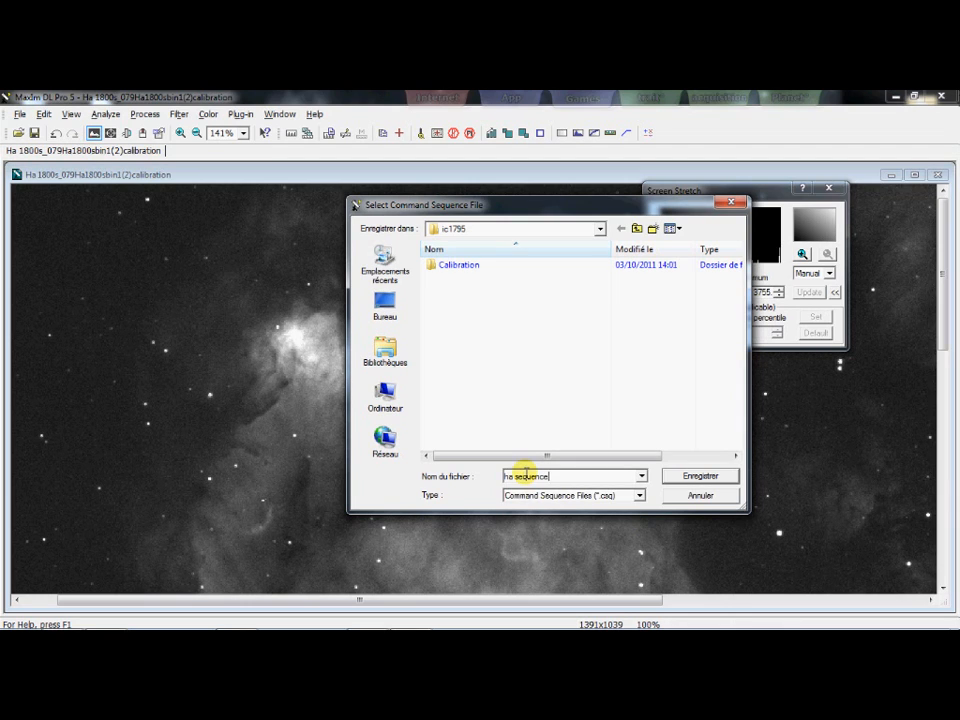
{"action": "left_click", "coordinate": [677, 478]}
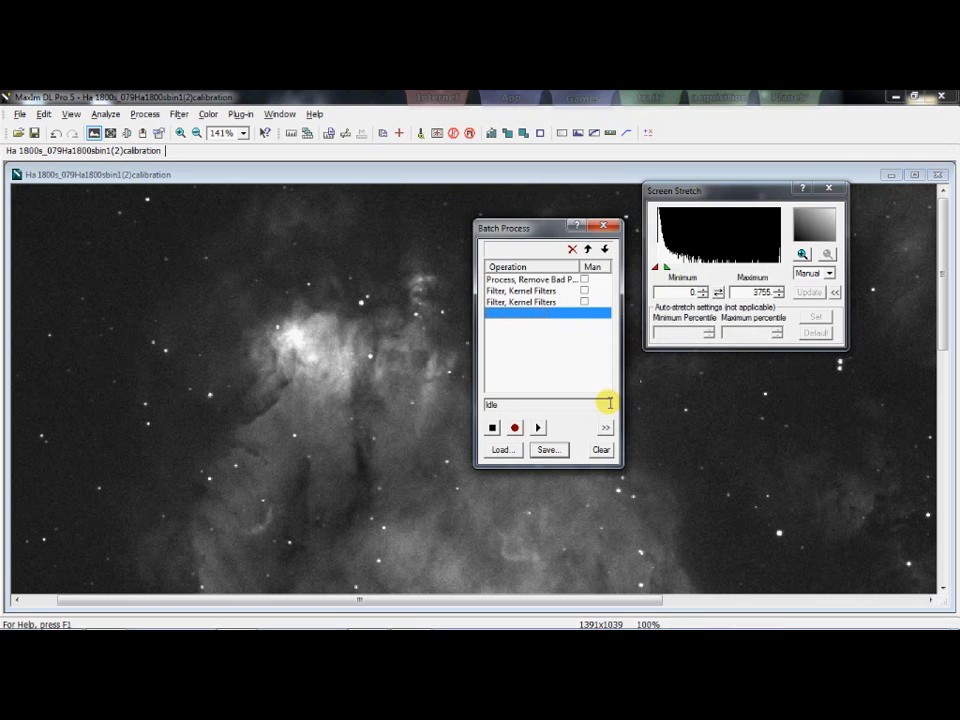
Step: Close the calibrated image without saving its changes and expand the Batch Process window to show the process queue
{"action": "left_click", "coordinate": [939, 176]}
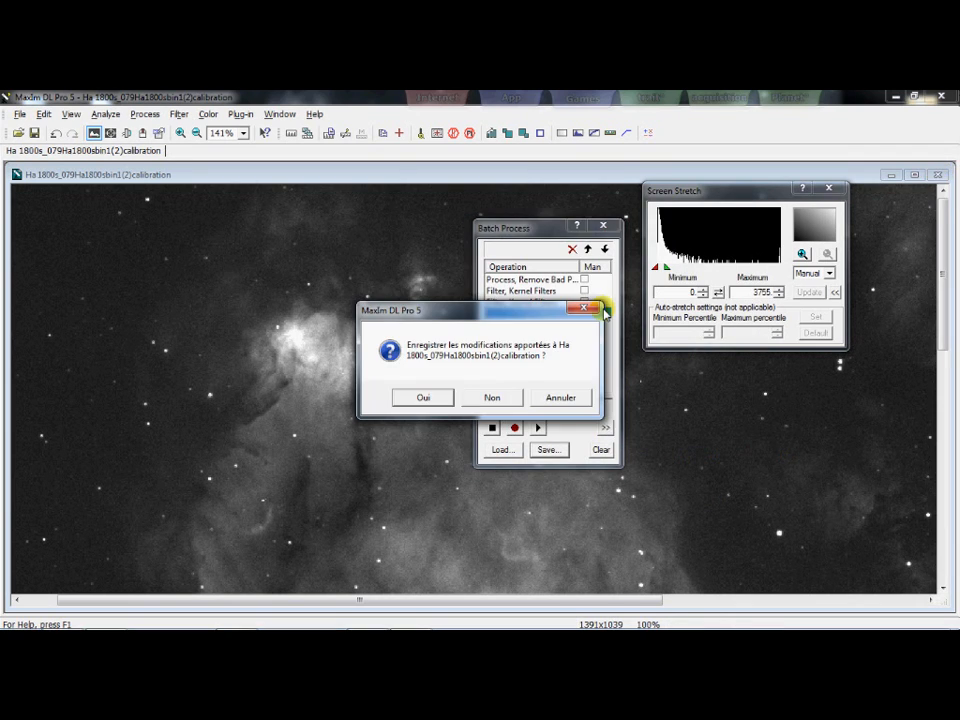
{"action": "left_click", "coordinate": [490, 404]}
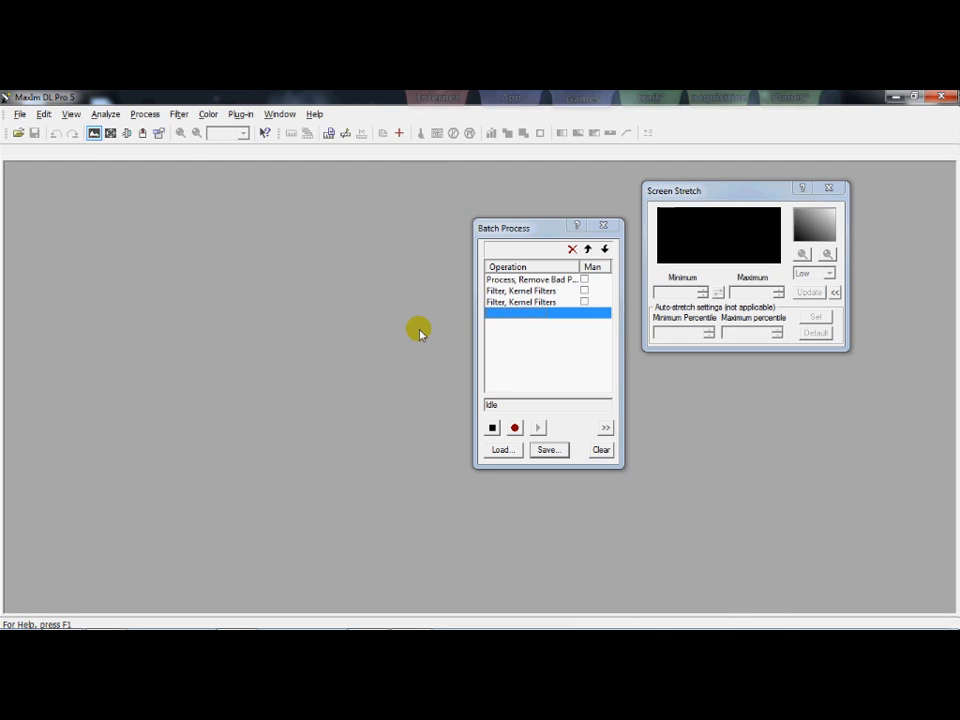
{"action": "left_click", "coordinate": [606, 429]}
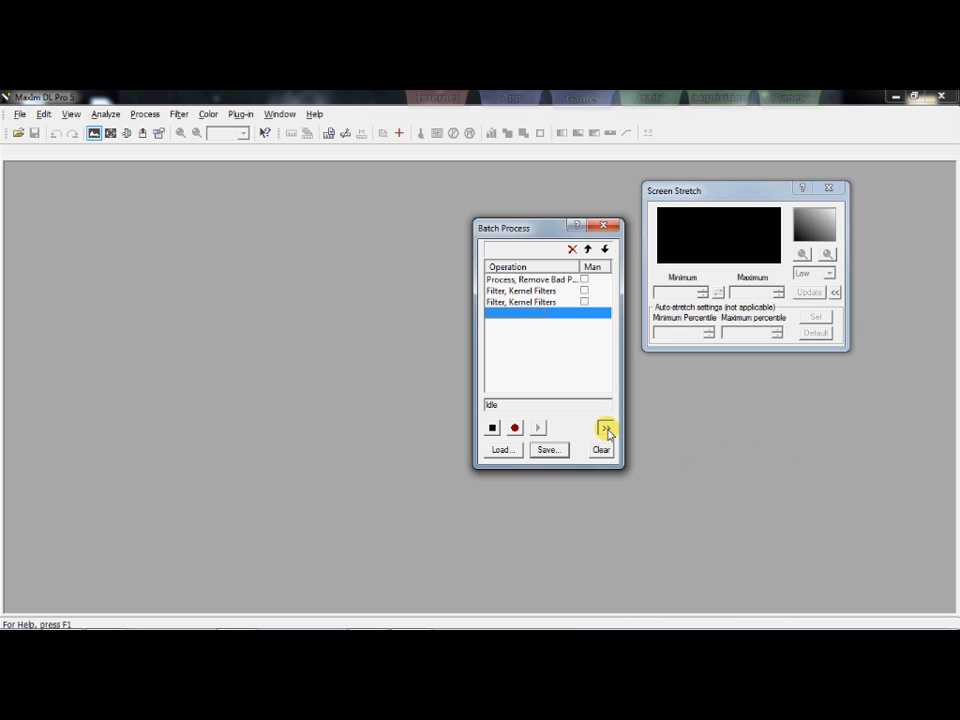
{"action": "left_click", "coordinate": [606, 429]}
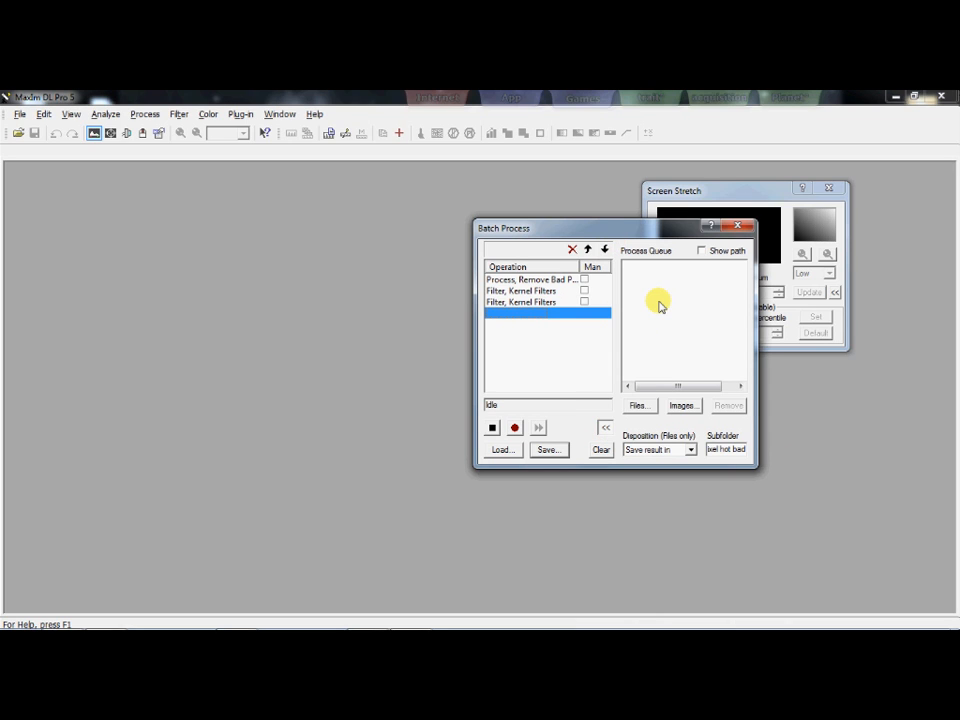
Step: Add the three ic1795 Ha files whose names end in "calibration" (077, 078 and 079) to the process queue
{"action": "left_click", "coordinate": [640, 406]}
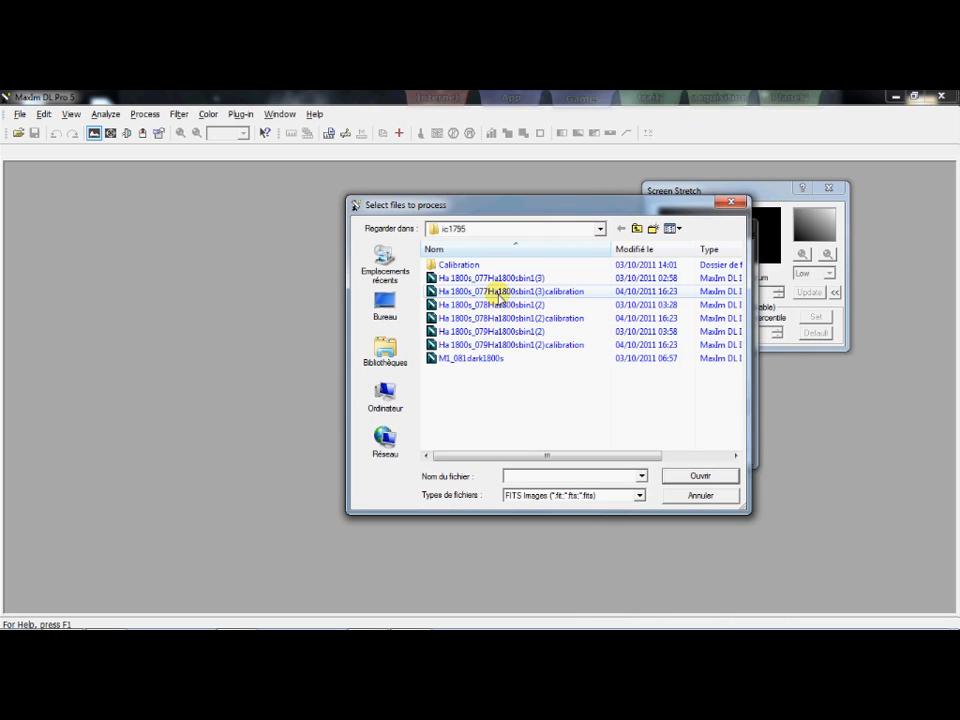
{"action": "left_click", "coordinate": [497, 292]}
{"action": "left_click", "coordinate": [507, 318], "text": "ctrl"}
{"action": "left_click", "coordinate": [637, 345], "text": "ctrl"}
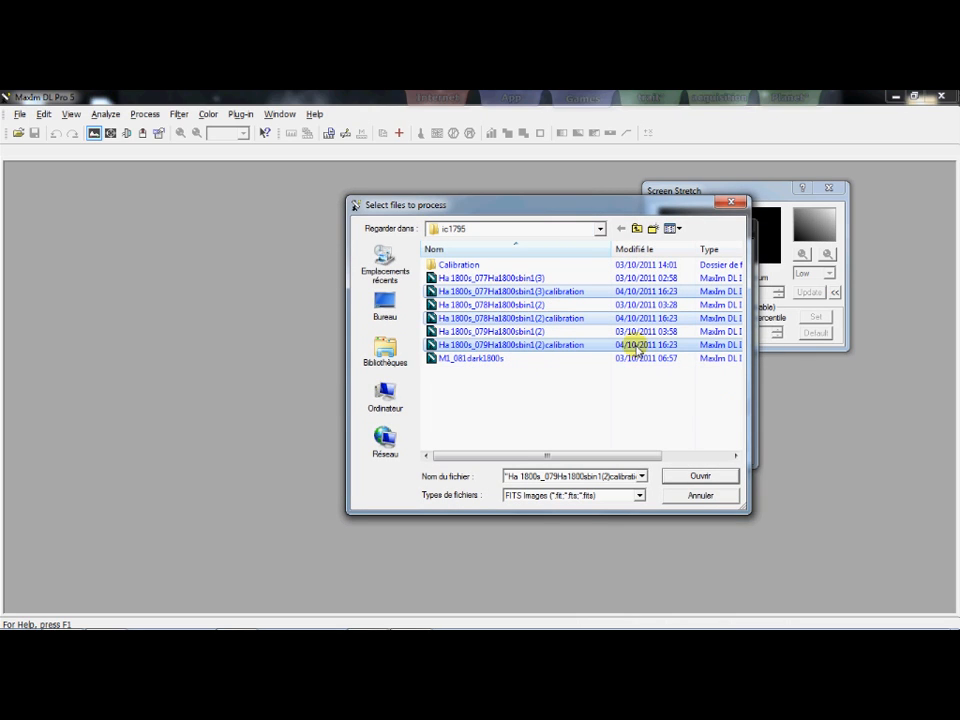
{"action": "left_click", "coordinate": [700, 477]}
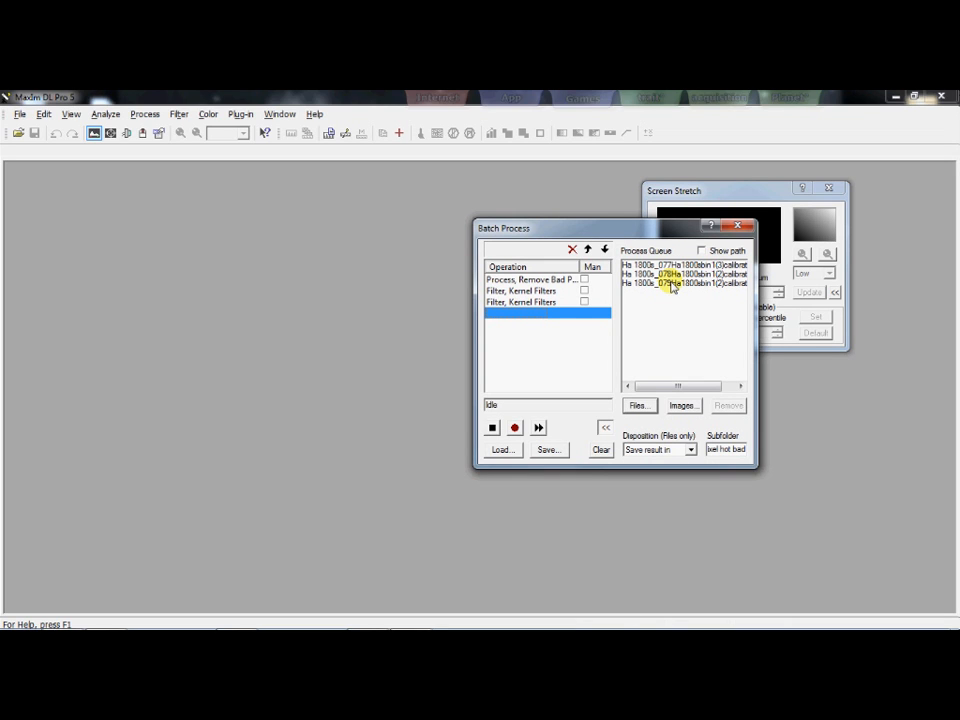
Step: Run the recorded sequence on all queued files and close the Batch Process window
{"action": "left_click", "coordinate": [540, 428]}
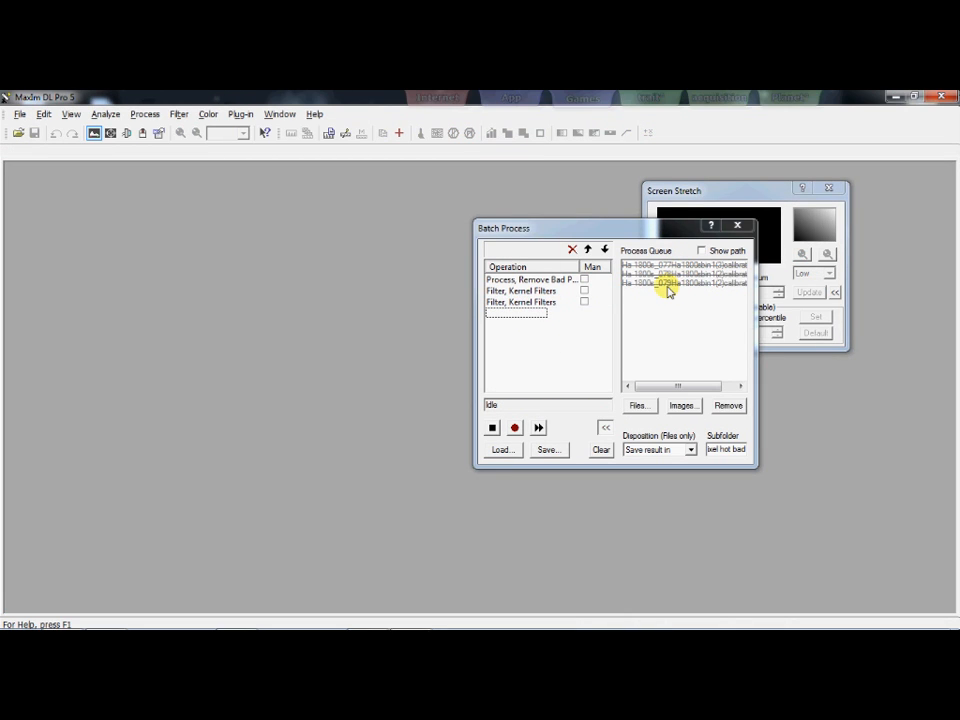
{"action": "left_click", "coordinate": [667, 284]}
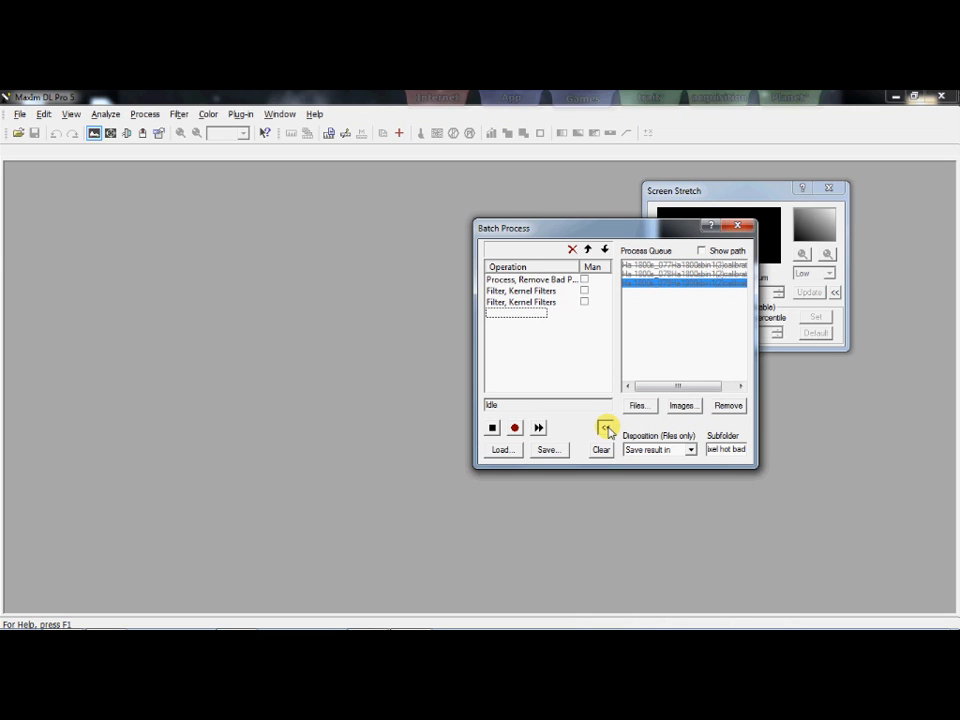
{"action": "left_click", "coordinate": [737, 229]}
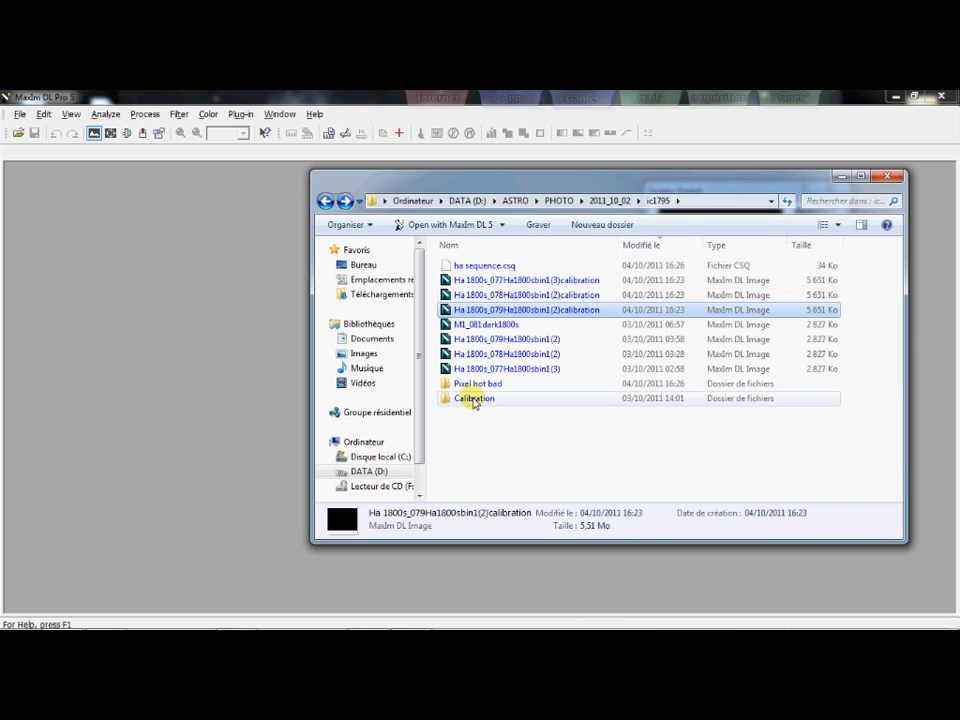
Step: Open Ha 1800s_077Ha1800sbin1(3)calibration from the Pixel hot bad folder in MaxIm DL and lower its screen stretch maximum to about 5632.5
{"action": "left_click", "coordinate": [475, 384]}
{"action": "left_click", "coordinate": [475, 386]}
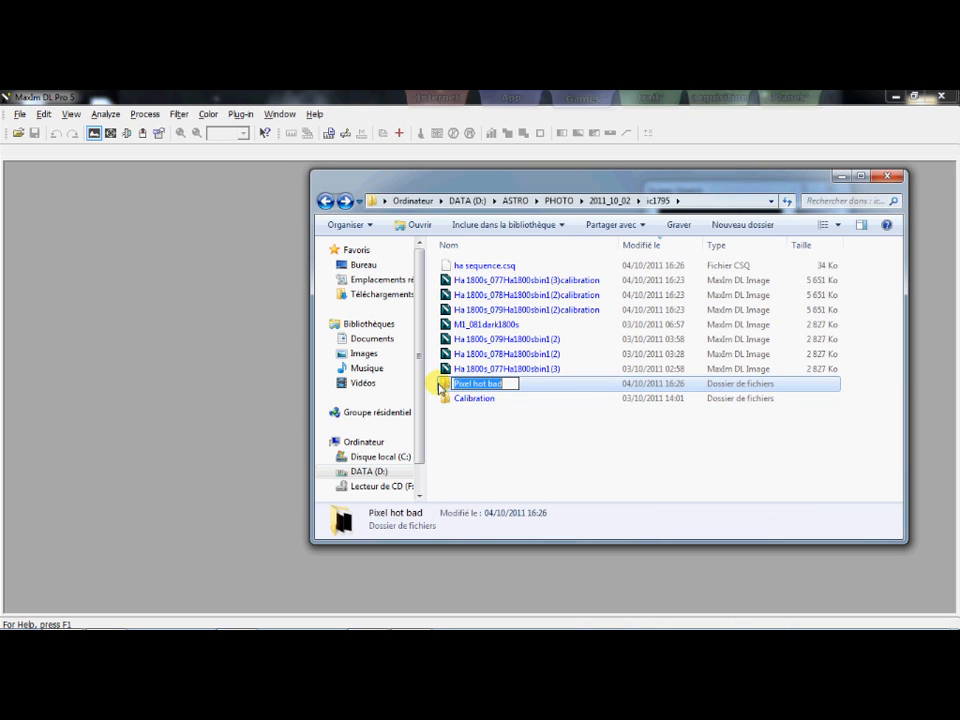
{"action": "double_click", "coordinate": [441, 386]}
{"action": "left_click", "coordinate": [491, 268]}
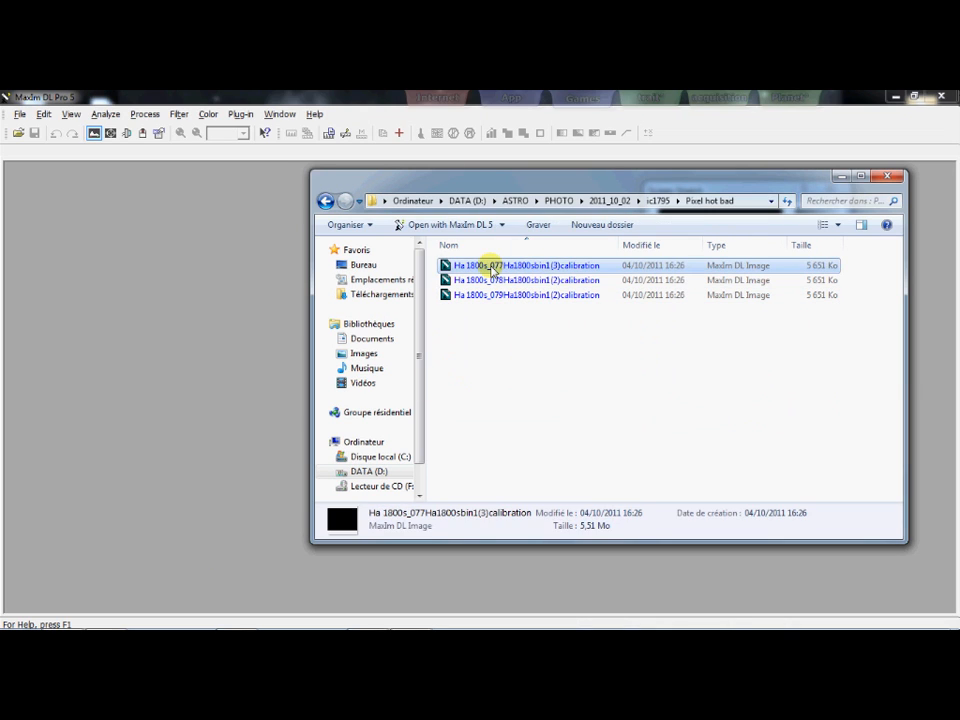
{"action": "left_click_drag", "start_coordinate": [491, 268], "coordinate": [207, 310]}
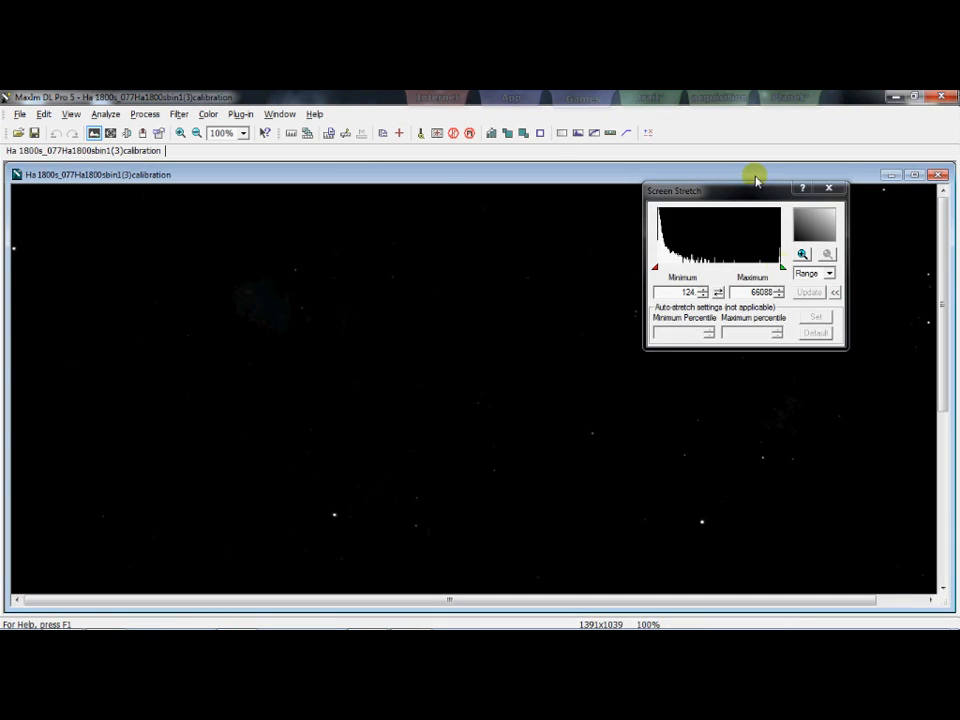
{"action": "mouse_move", "coordinate": [781, 265]}
{"action": "left_mouse_down"}
{"action": "mouse_move", "coordinate": [674, 271]}
{"action": "mouse_move", "coordinate": [669, 283]}
{"action": "left_mouse_up"}
Step: Examine the batch-processed nebula image at several magnifications for remaining hot and dead pixels
{"action": "scroll", "coordinate": [330, 435], "scroll_direction": "up", "scroll_amount": 3}
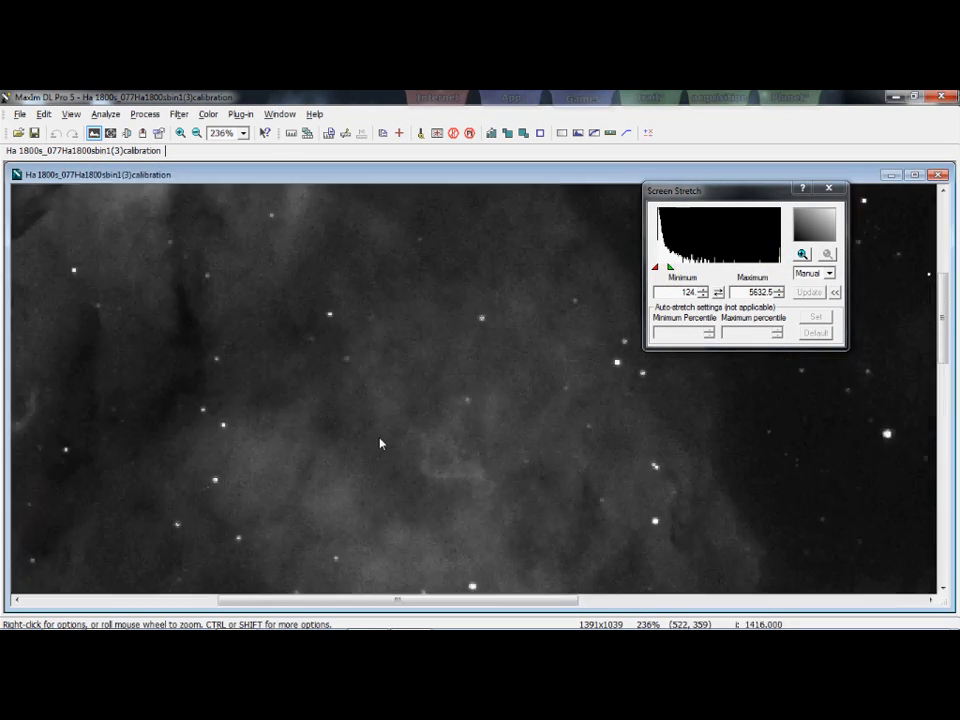
{"action": "scroll", "coordinate": [286, 350], "scroll_direction": "up", "scroll_amount": 2}
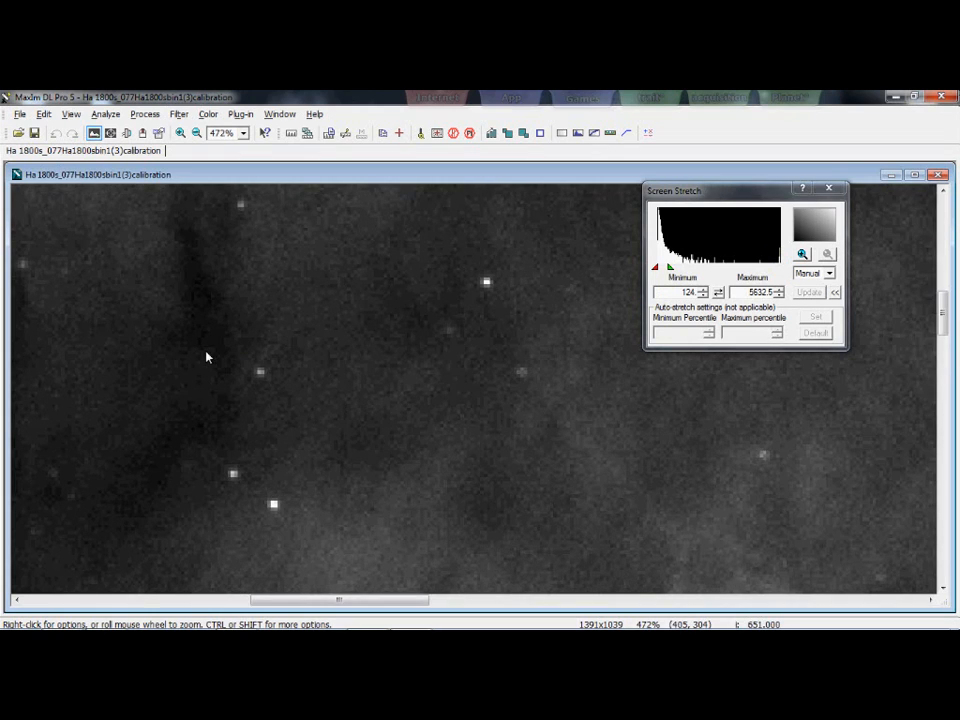
{"action": "scroll", "coordinate": [206, 356], "scroll_direction": "up", "scroll_amount": 1}
{"action": "scroll", "coordinate": [531, 273], "scroll_direction": "down", "scroll_amount": 5}
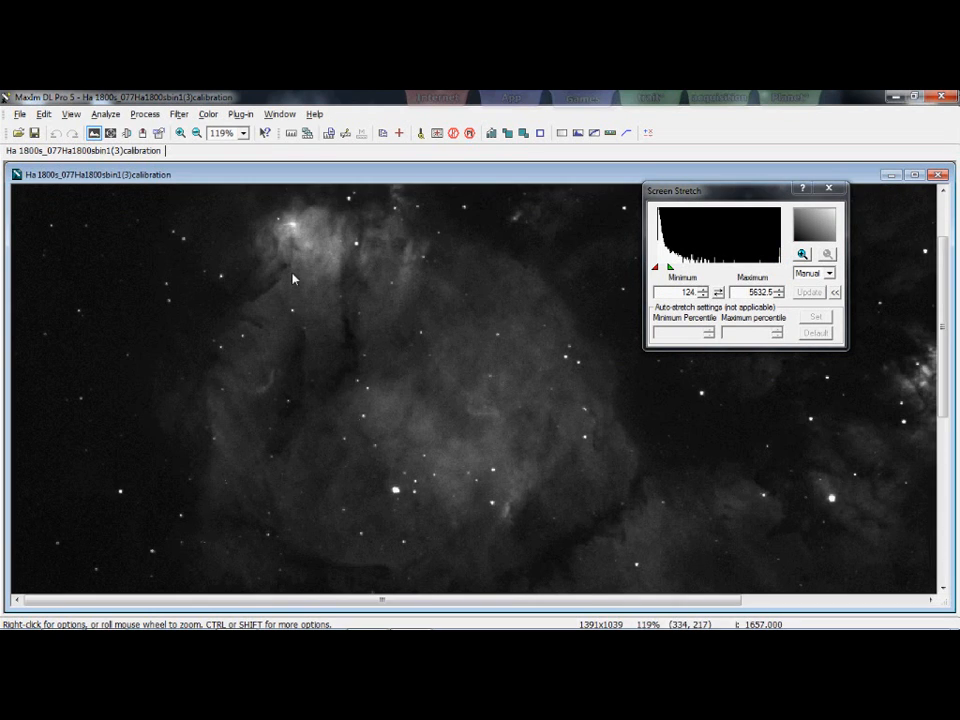
{"action": "scroll", "coordinate": [343, 279], "scroll_direction": "up", "scroll_amount": 2}
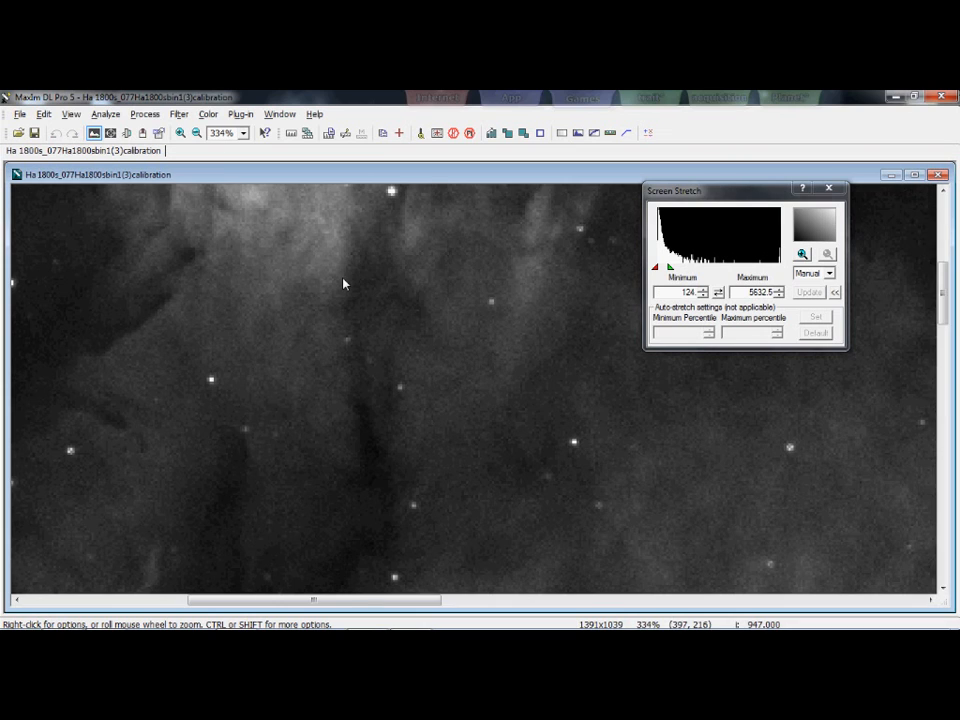
{"action": "scroll", "coordinate": [439, 251], "scroll_direction": "down", "scroll_amount": 2}
{"action": "scroll", "coordinate": [454, 257], "scroll_direction": "up", "scroll_amount": 10}
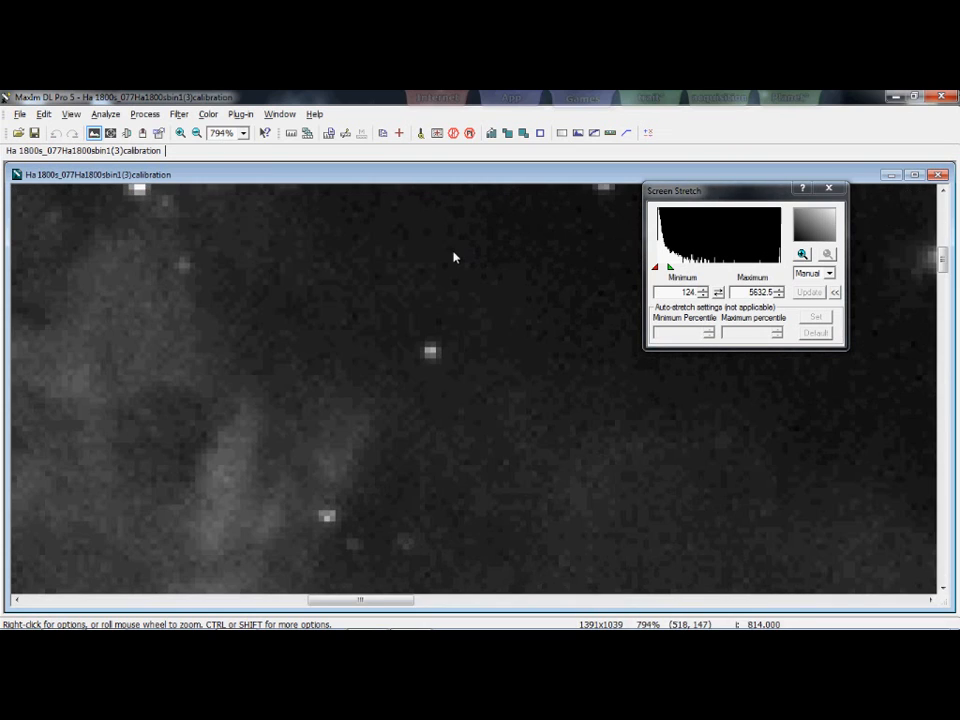
{"action": "scroll", "coordinate": [453, 259], "scroll_direction": "down", "scroll_amount": 9}
{"action": "scroll", "coordinate": [330, 266], "scroll_direction": "down", "scroll_amount": 1}
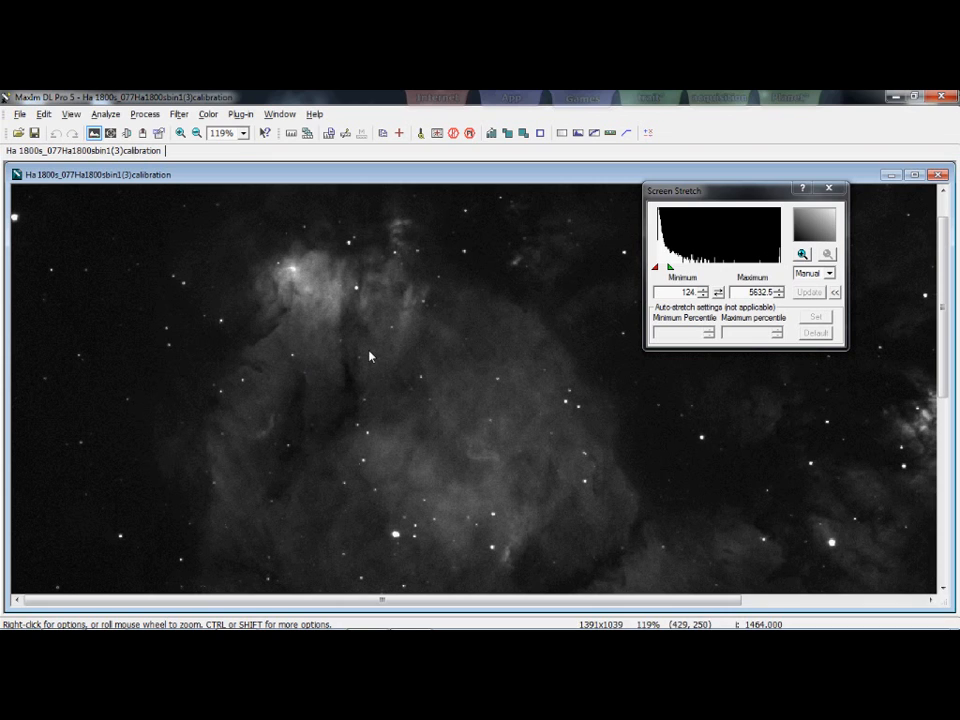
{"action": "scroll", "coordinate": [369, 356], "scroll_direction": "down", "scroll_amount": 3}
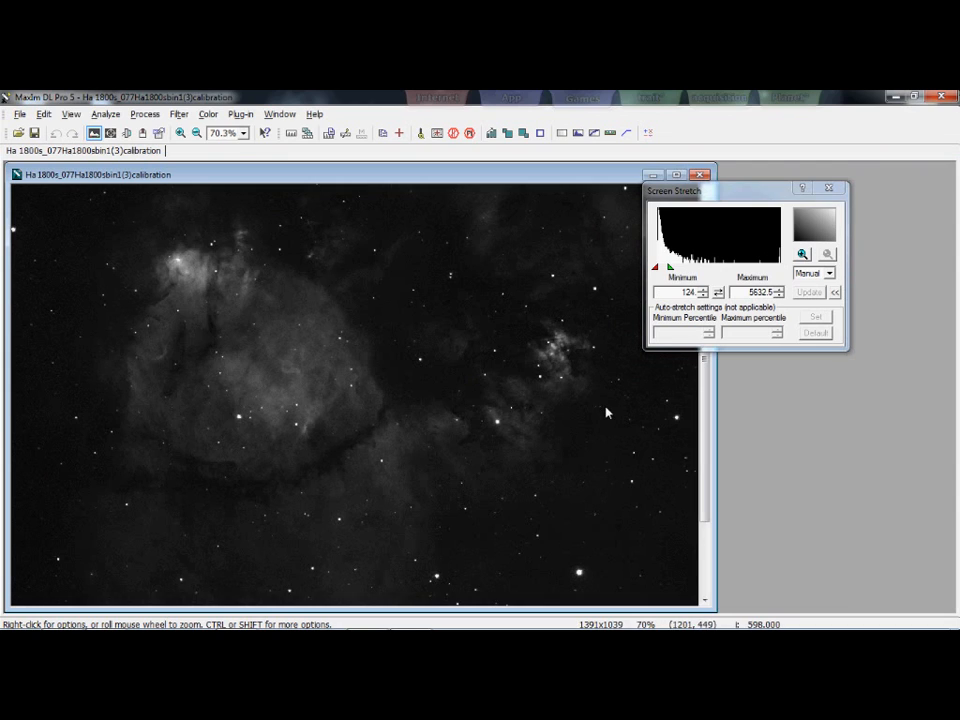